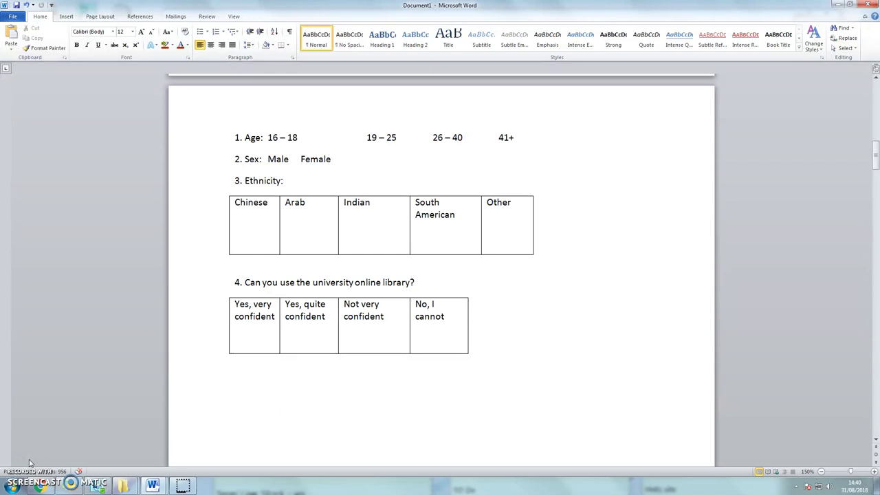
- Select the questionnaire questions and tables, then scroll down to the completed results
drag(234, 135, 468, 357)
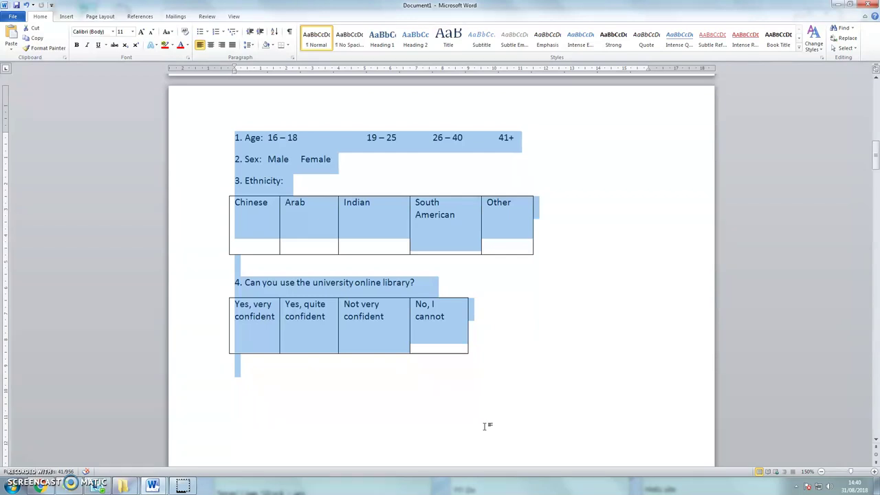
click(606, 360)
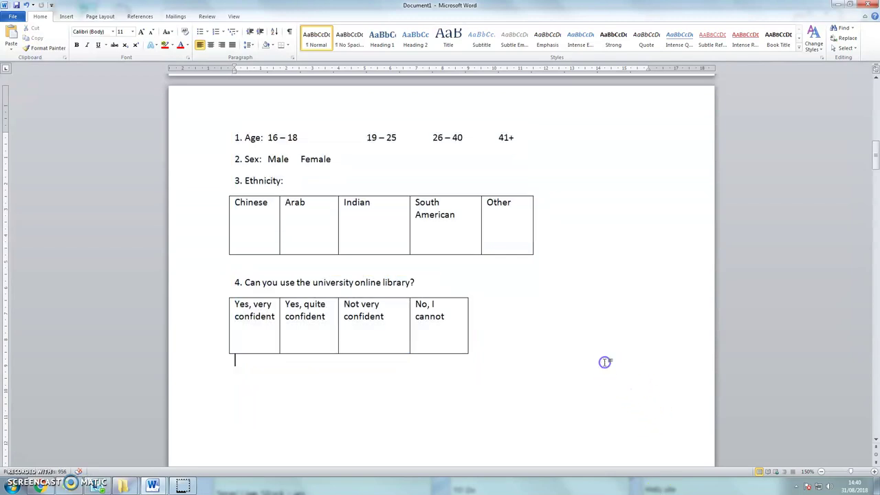
scroll(531, 346, down, 15)
scroll(529, 345, down, 5)
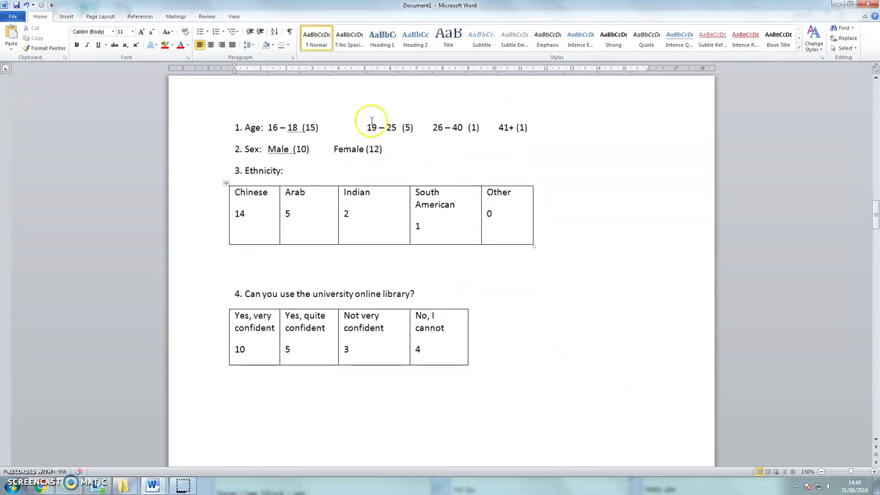
drag(320, 129, 304, 128)
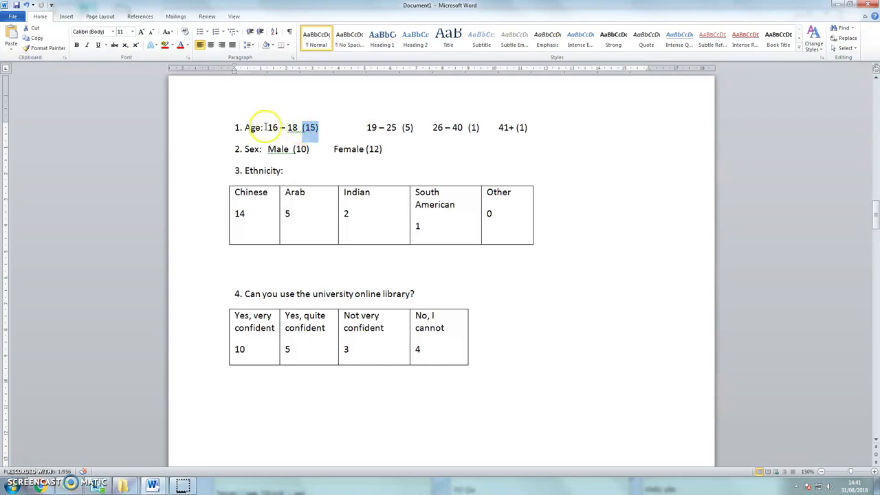
- Highlight the Age, Male/Female and Chinese/Arab counts in the completed questionnaire
drag(365, 128, 540, 135)
drag(391, 153, 277, 146)
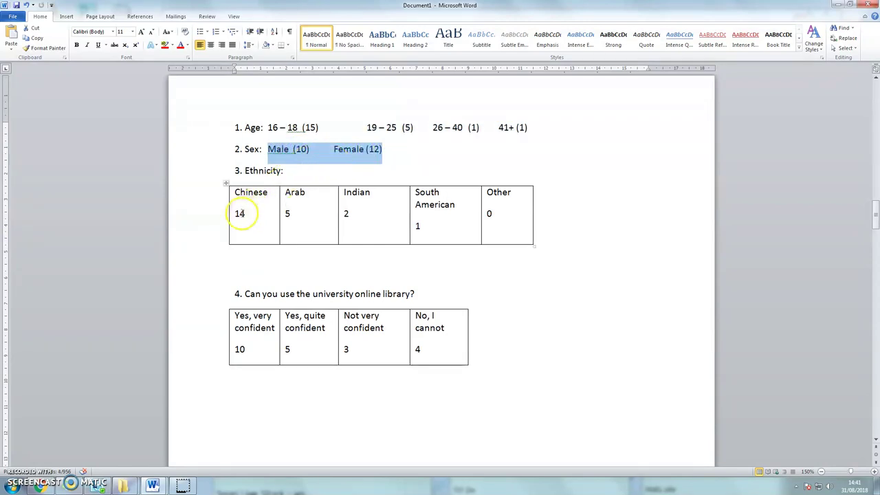
drag(235, 192, 291, 212)
click(292, 213)
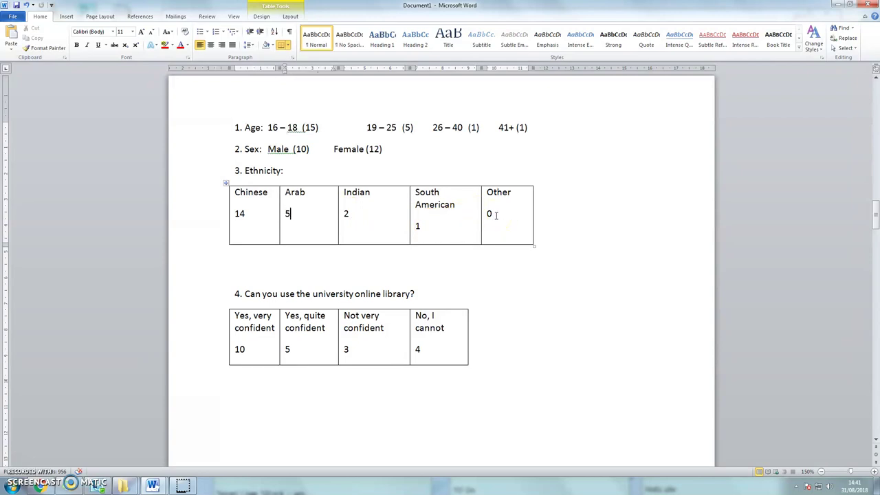
- Check the Yes confidence counts, then place the cursor after the Age counts
click(302, 350)
drag(300, 349, 244, 350)
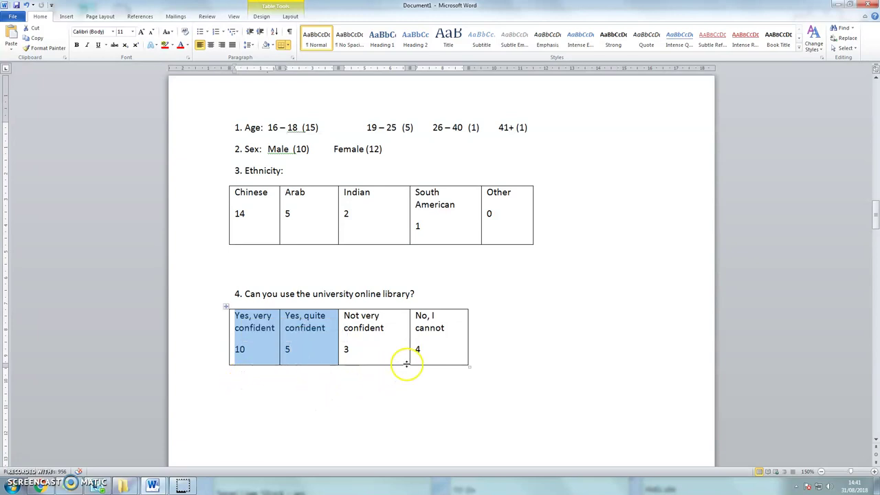
click(421, 349)
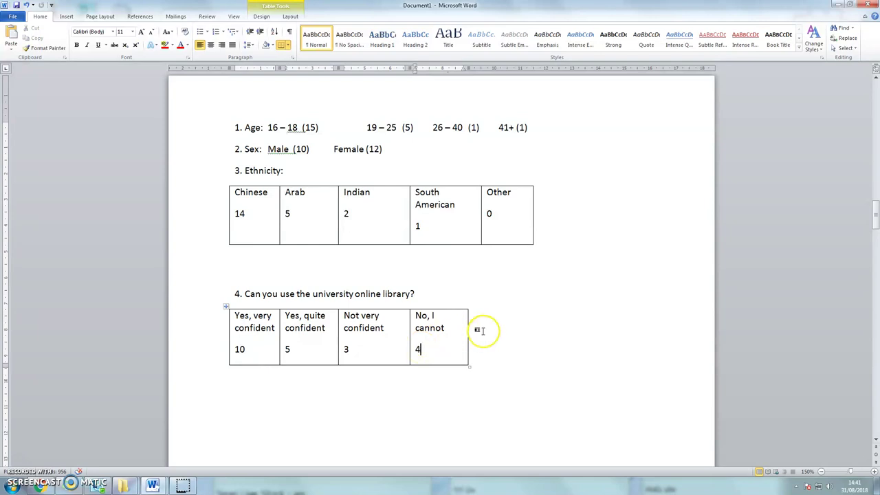
scroll(480, 331, up, 2)
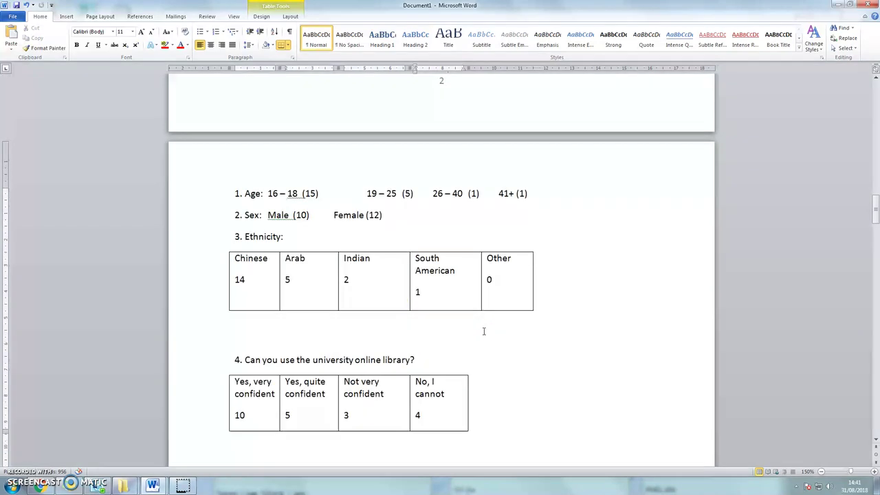
click(535, 196)
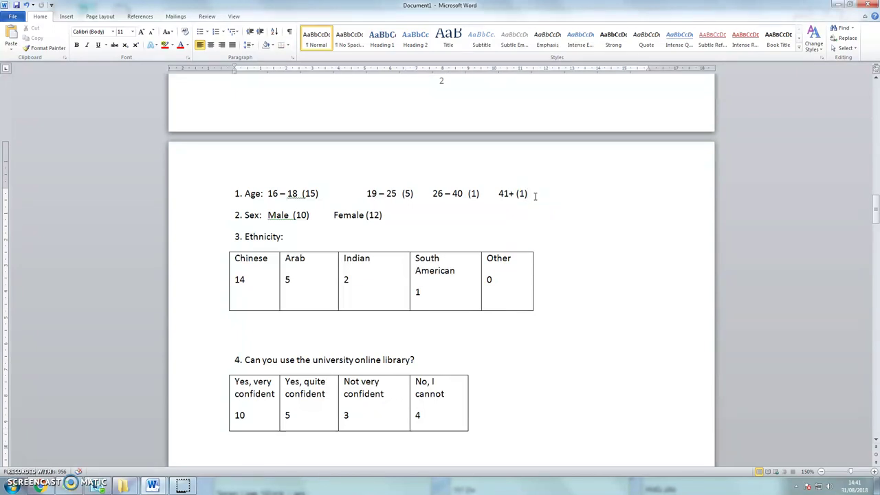
- Add a blank line below the Age line and insert a basic Pie chart there
key(Return)
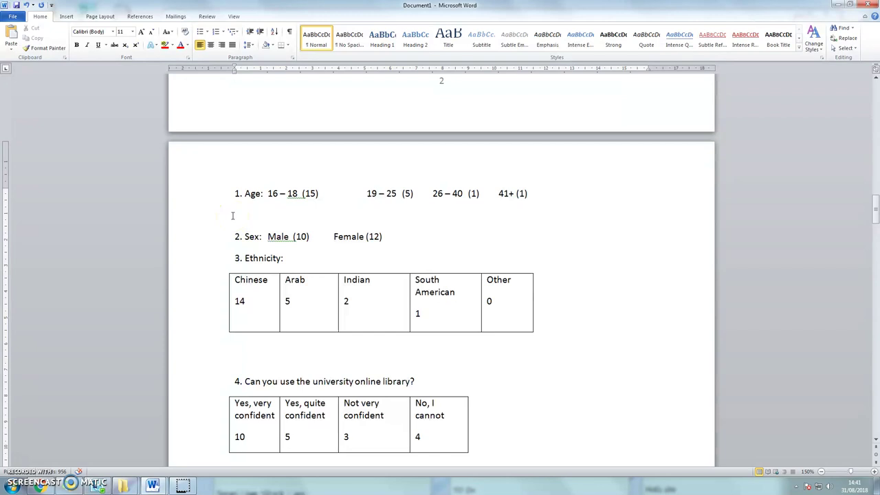
click(61, 15)
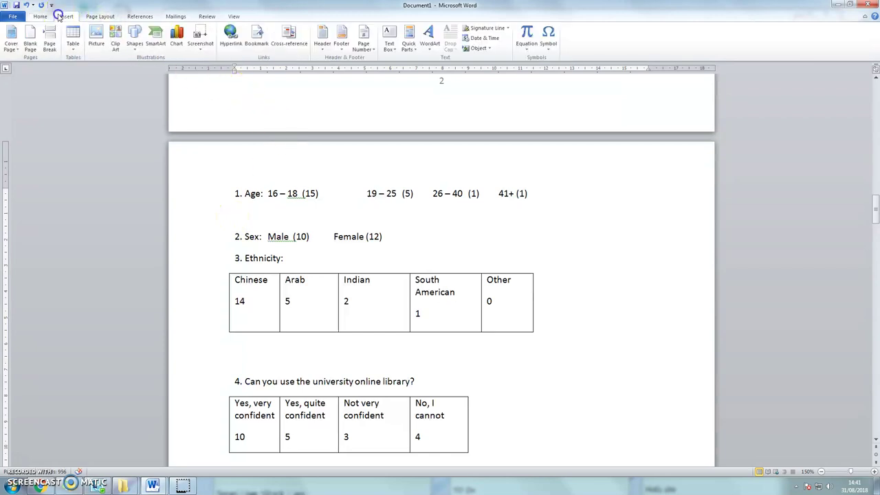
click(177, 38)
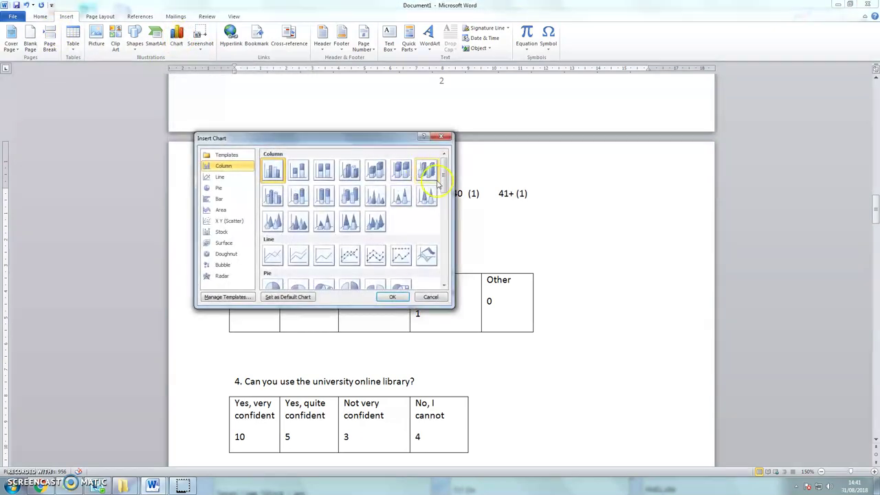
scroll(443, 187, down, 1)
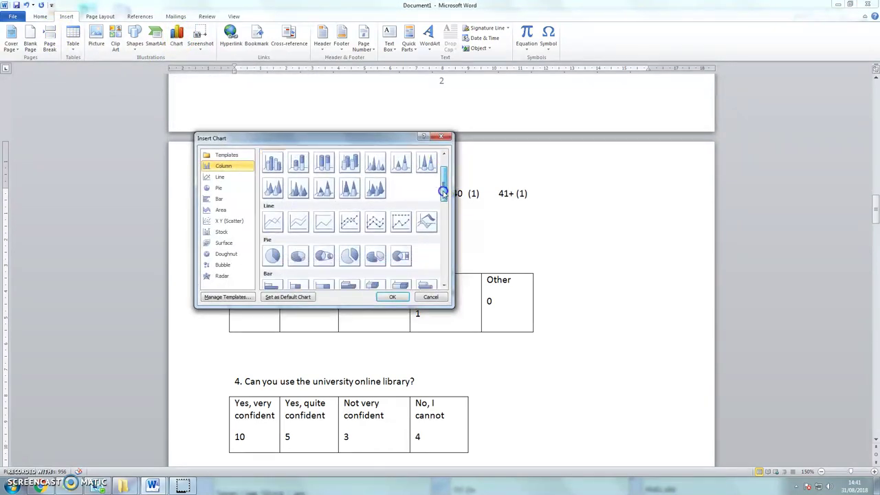
click(272, 257)
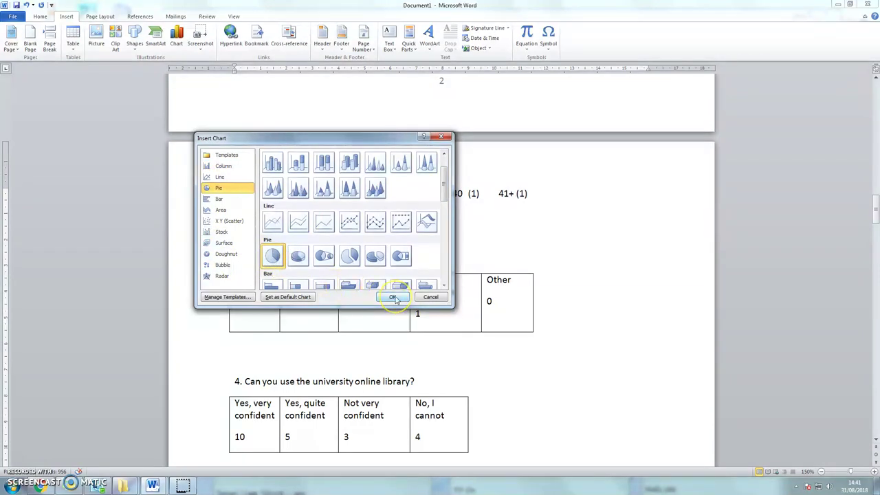
click(393, 297)
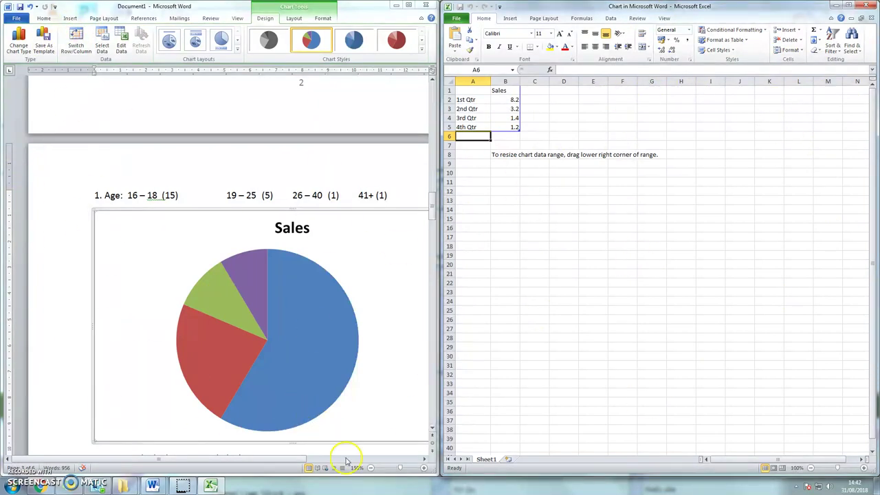
- Rename the data header to Ages with categories 16-18, 19-25, 26-40 and 41+
click(371, 470)
click(371, 470)
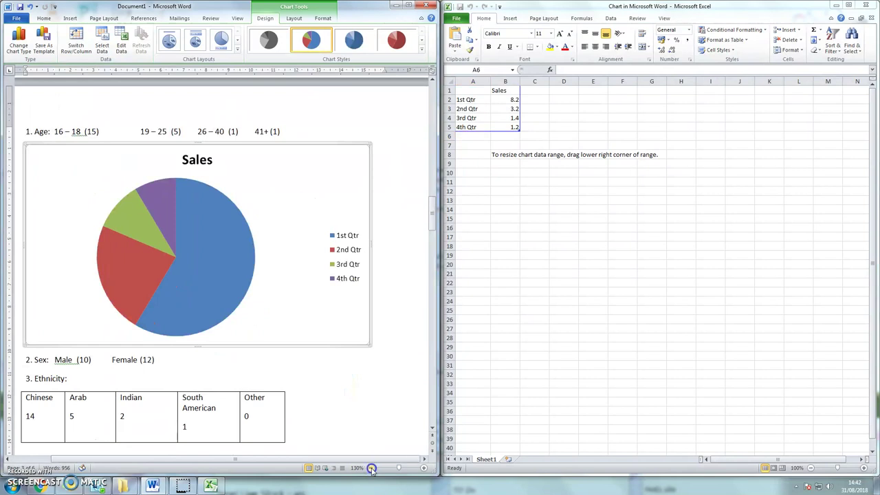
click(371, 470)
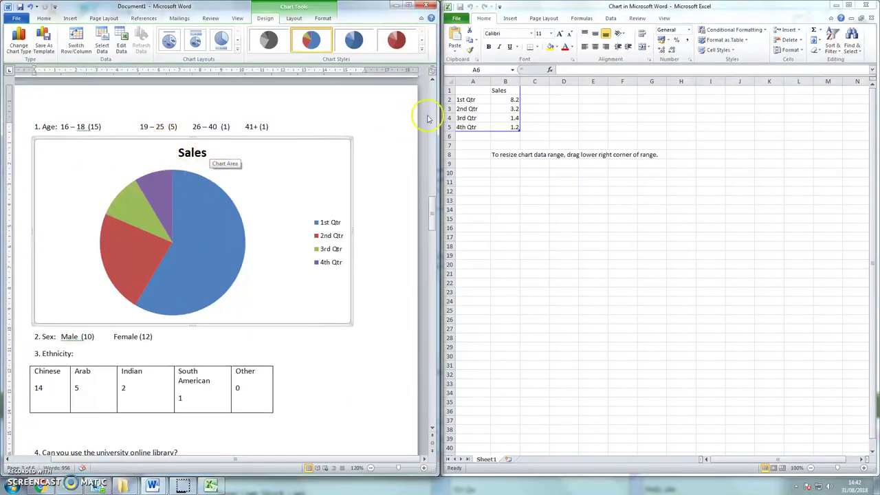
click(501, 91)
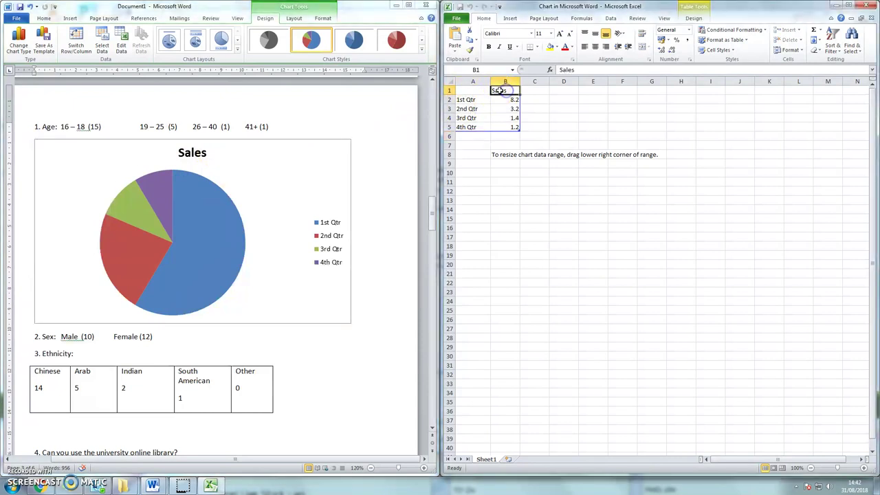
text(Ag)
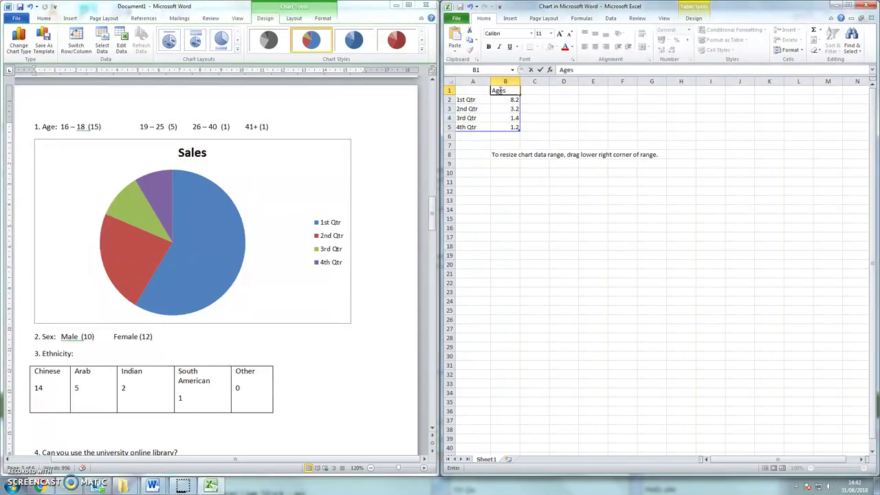
text(es)
click(469, 100)
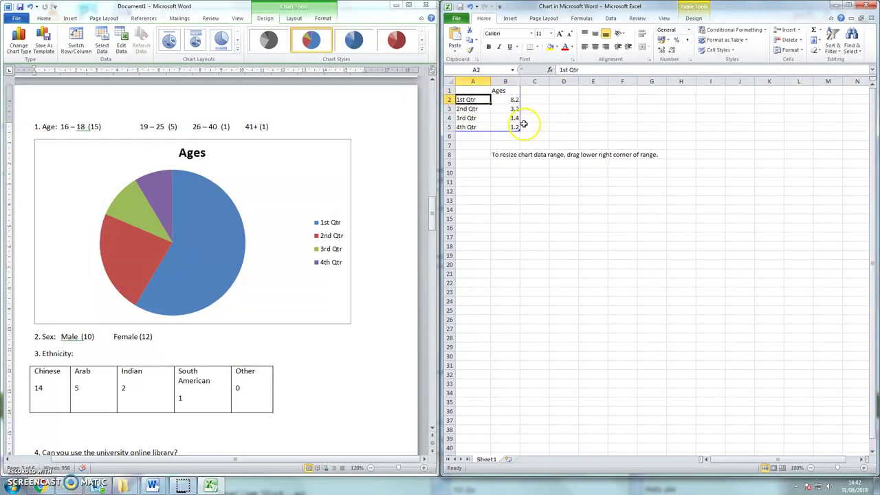
text(16-18)
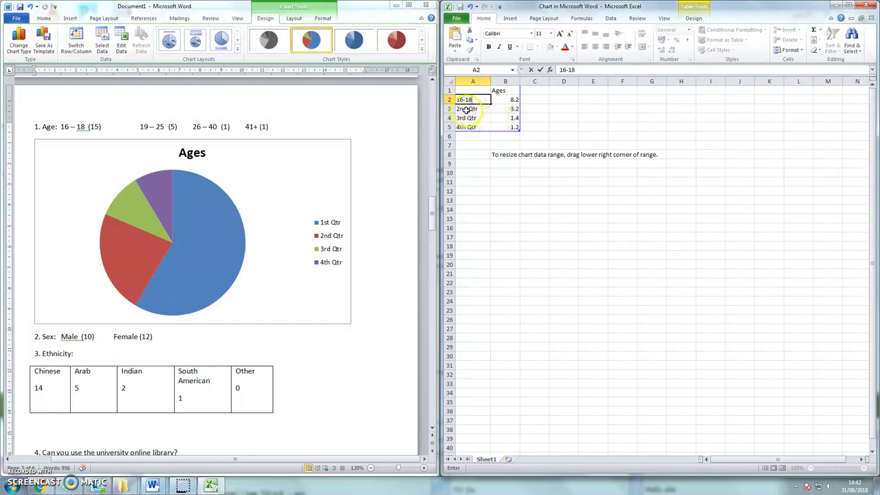
click(466, 109)
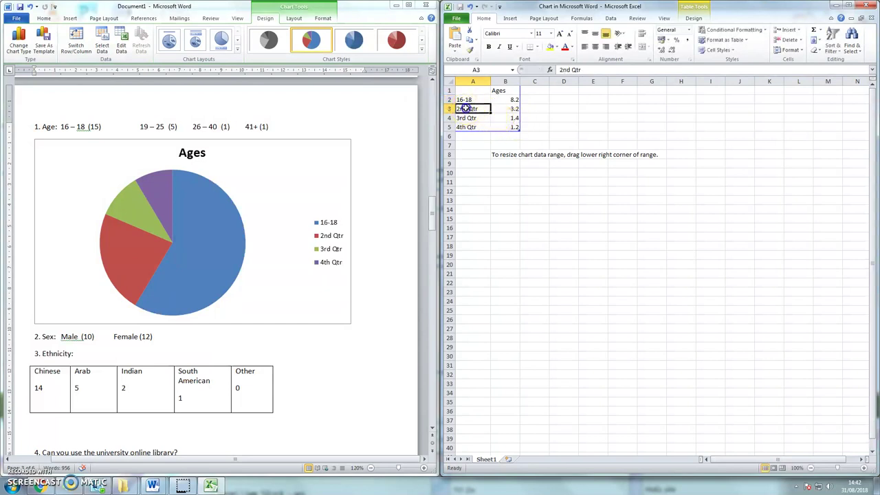
text(19)
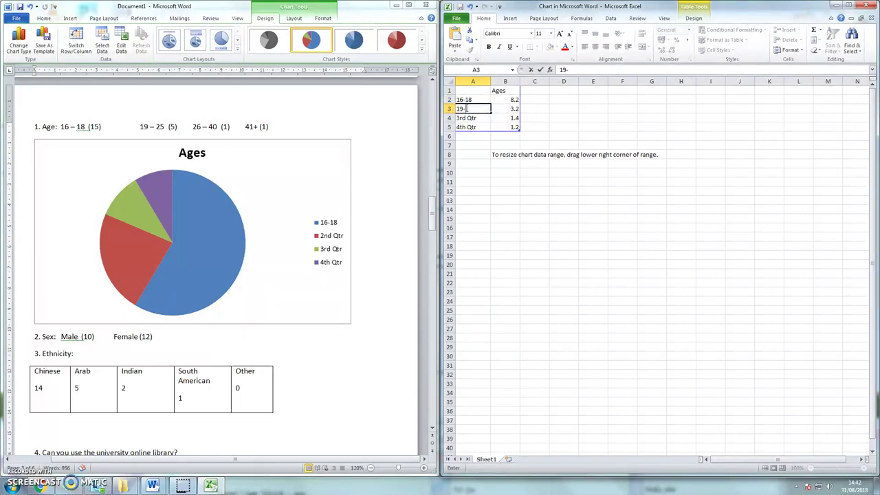
text(-25)
click(467, 119)
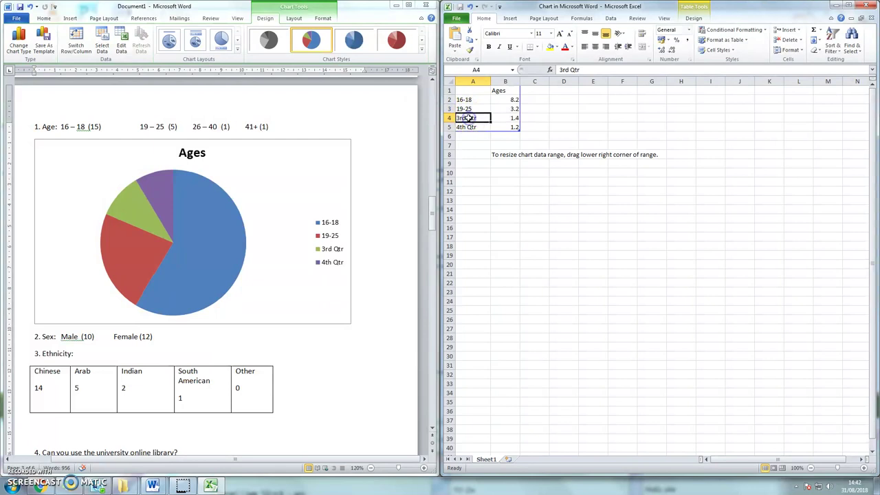
text(26-40)
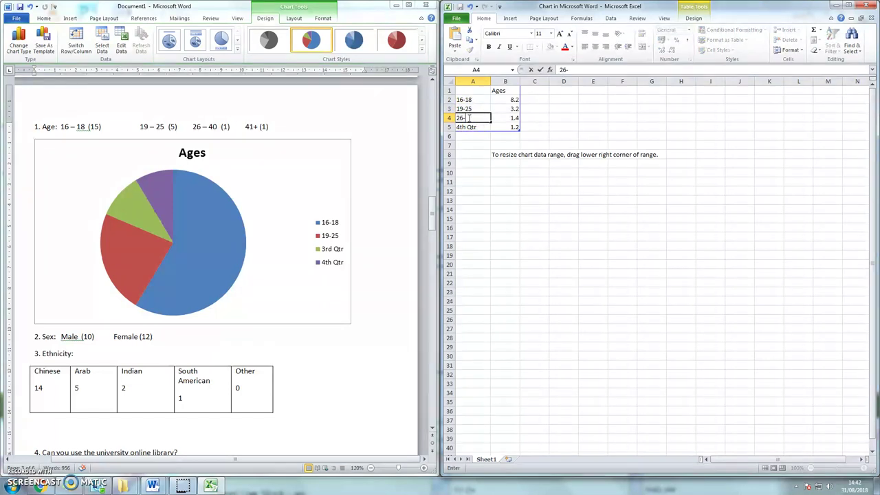
click(472, 128)
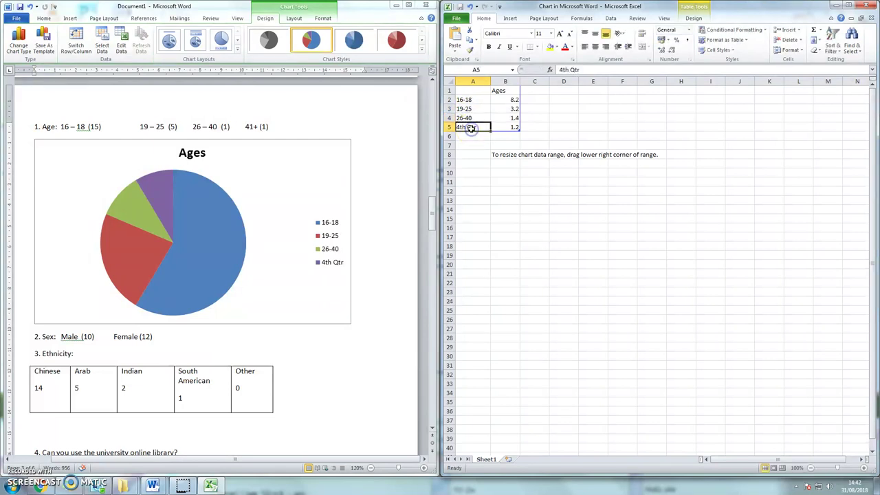
text(41)
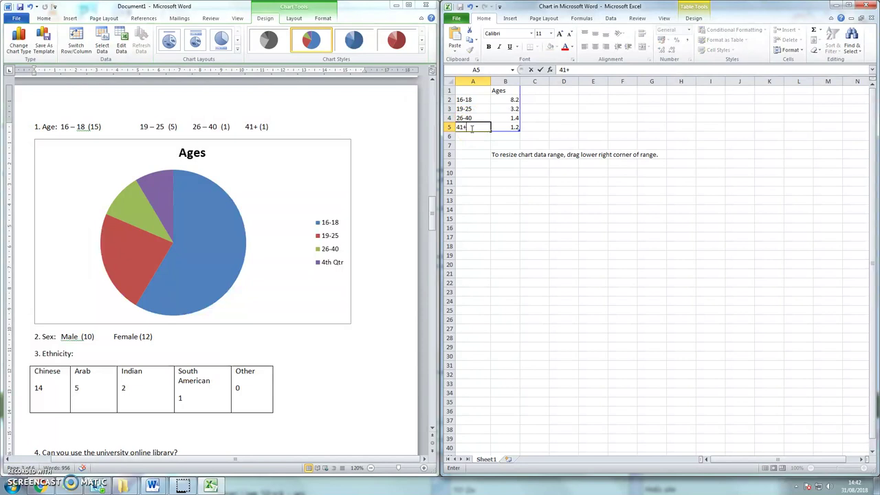
text(+)
click(513, 100)
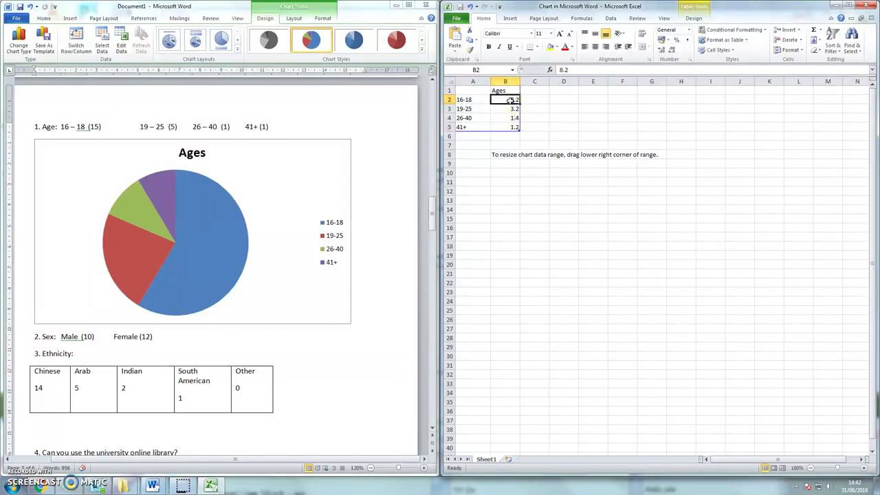
- Enter the age counts 15, 5, 1 and 1 in the value column
text(15)
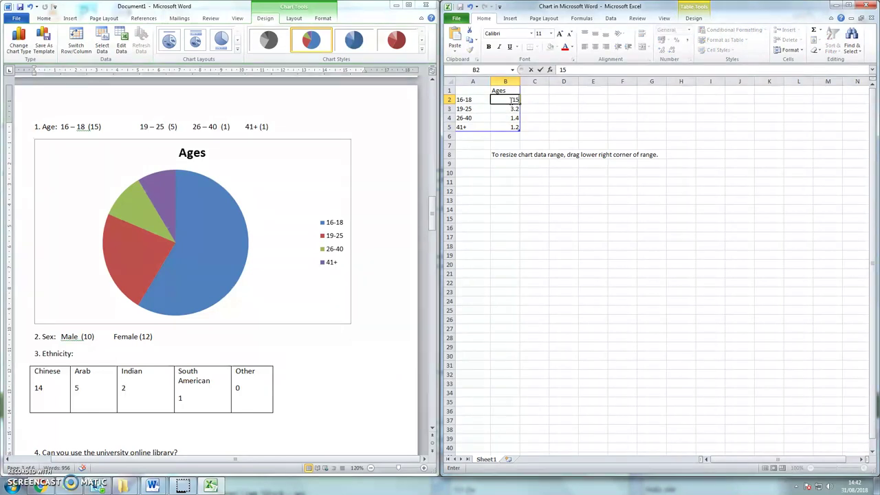
key(Return)
text(5)
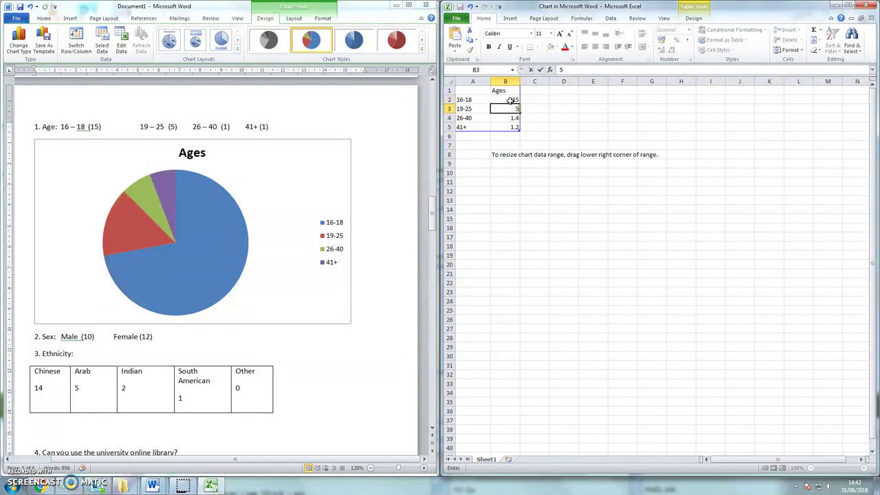
key(Return)
text(1)
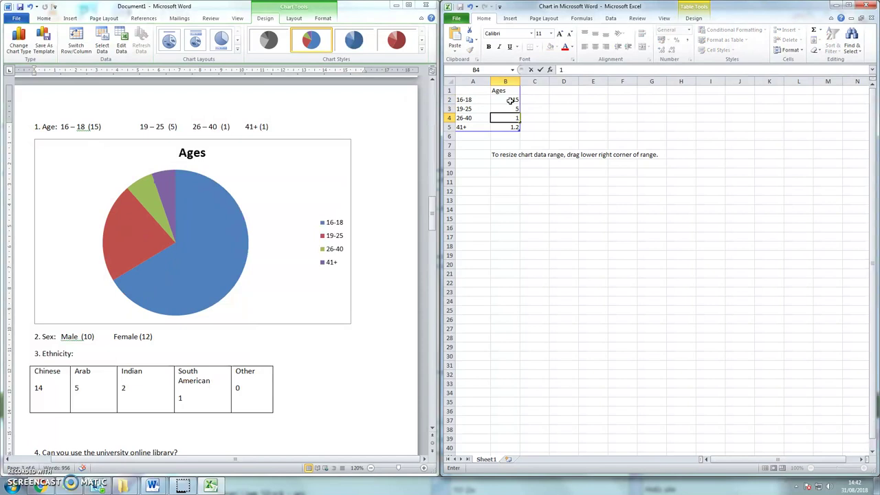
key(Return)
text(1)
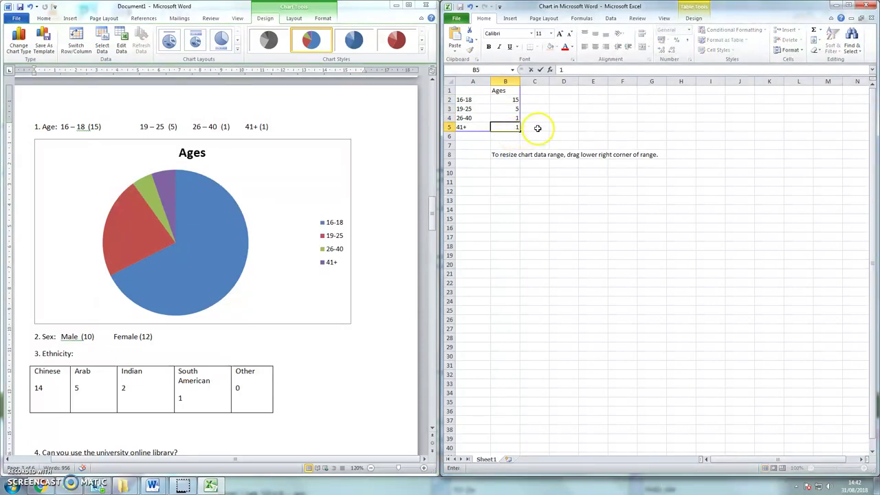
click(526, 157)
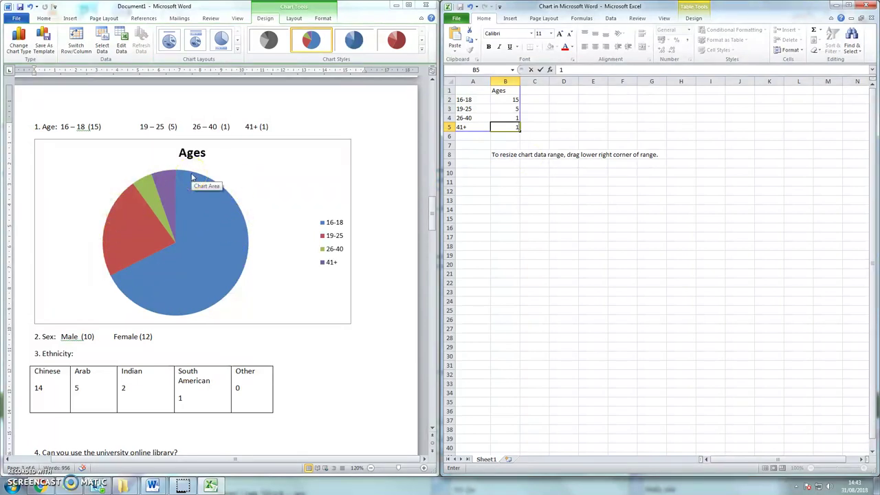
- Close the Excel data sheet and shrink the Ages pie chart below the Age line
click(868, 8)
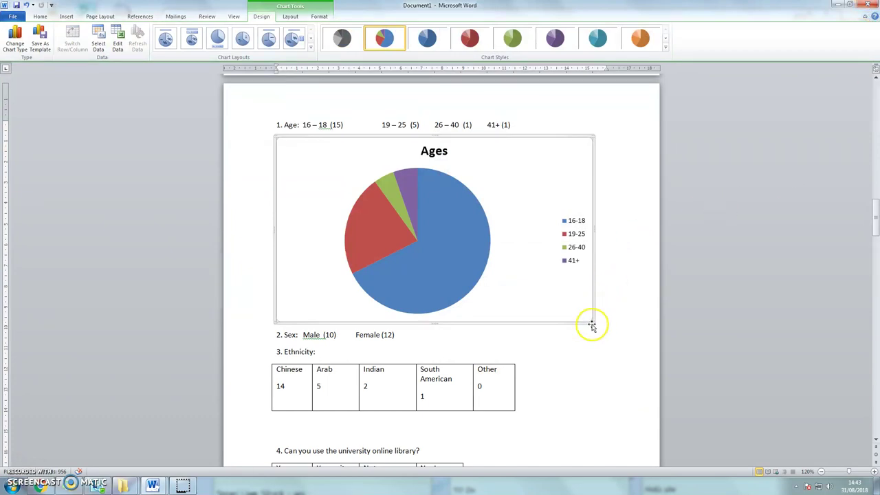
drag(592, 323, 511, 273)
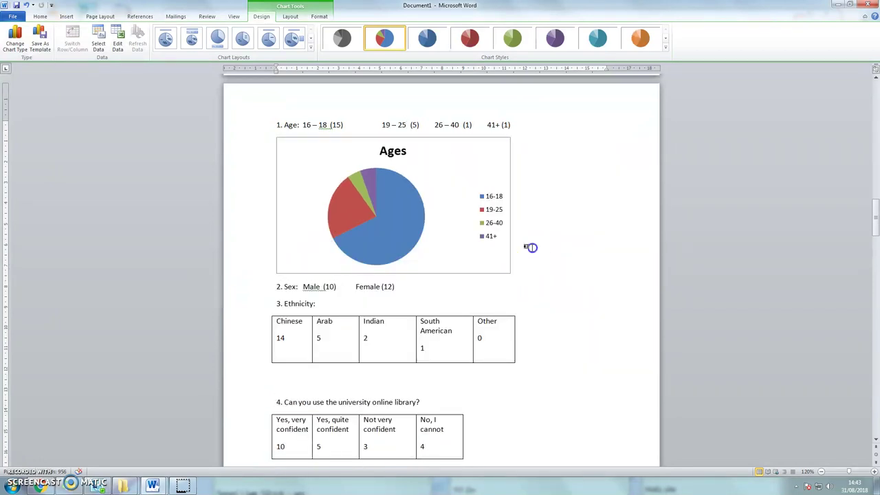
click(532, 247)
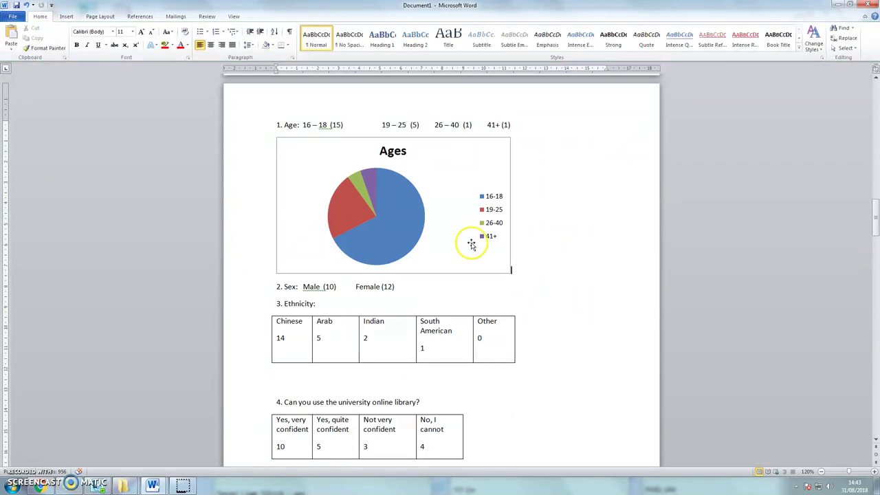
- Try the Chart Layouts on the Ages pie and settle on Layout 6 with percentages
click(392, 222)
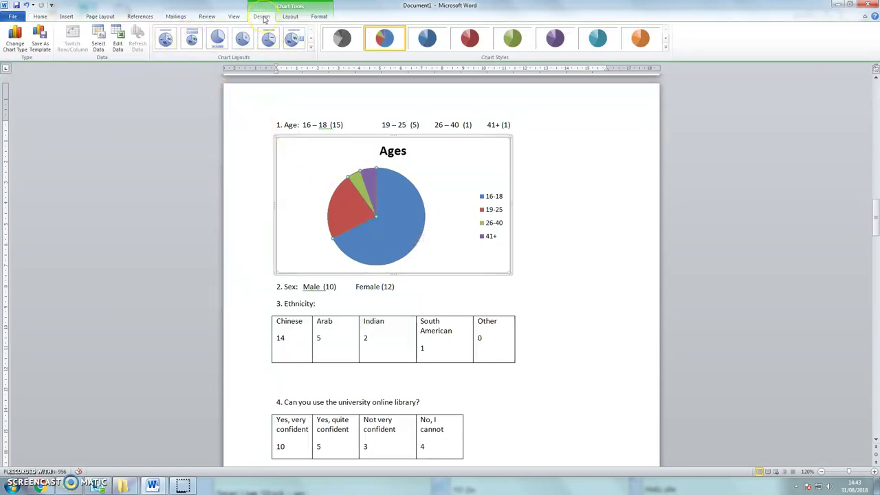
click(165, 39)
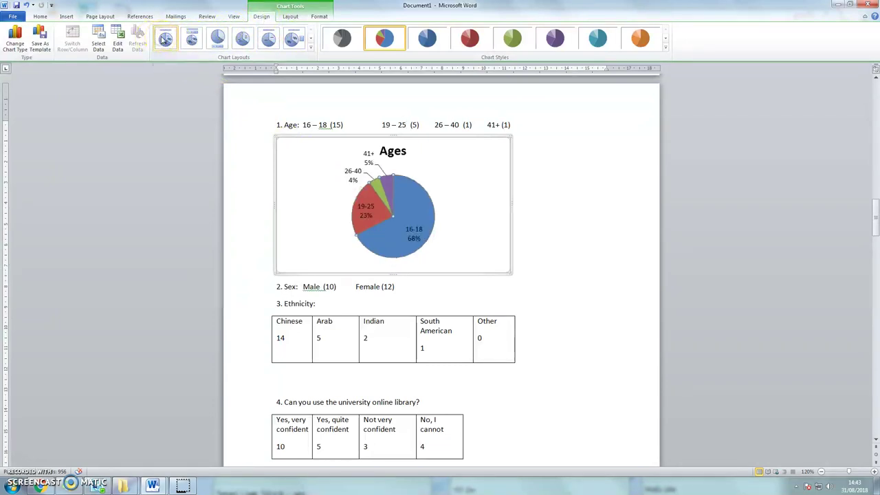
click(192, 39)
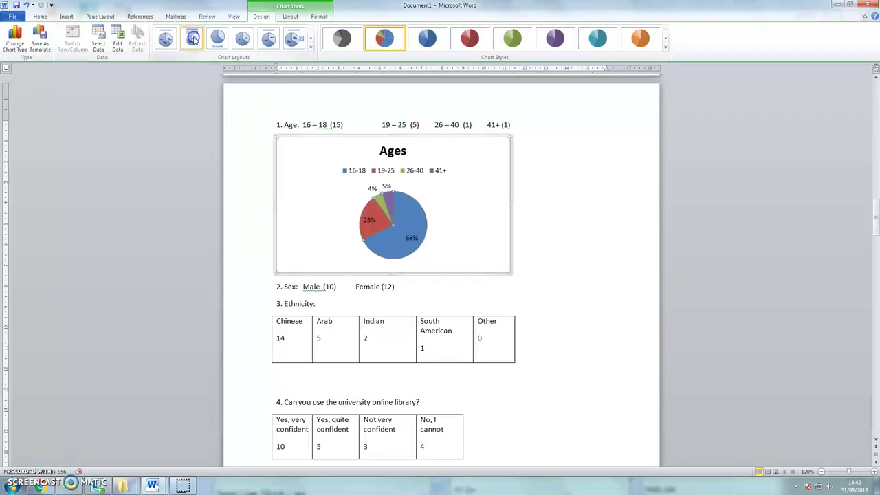
click(218, 39)
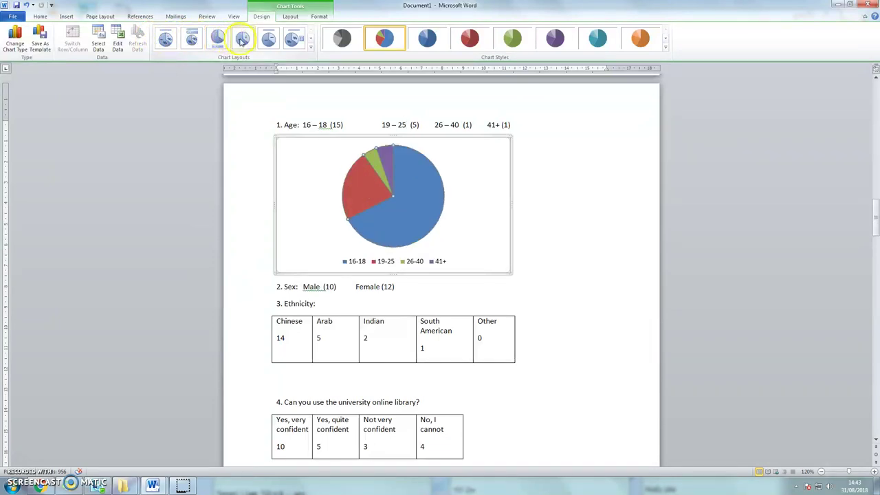
click(245, 39)
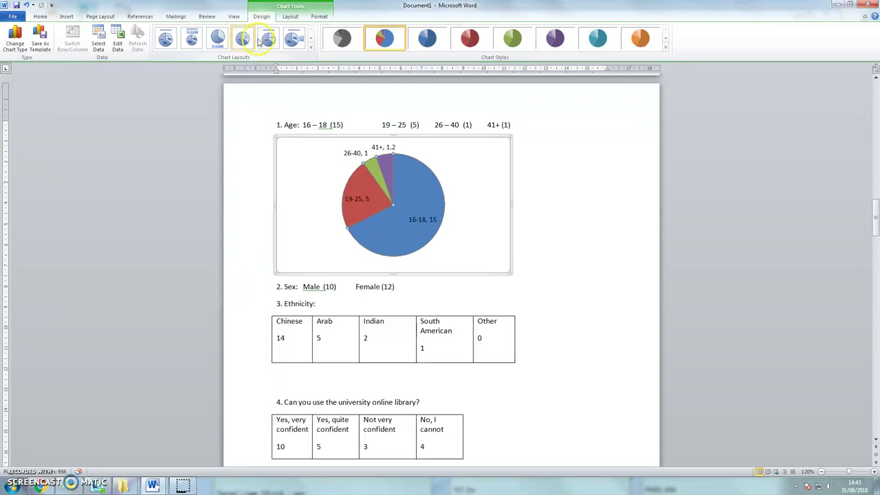
click(269, 39)
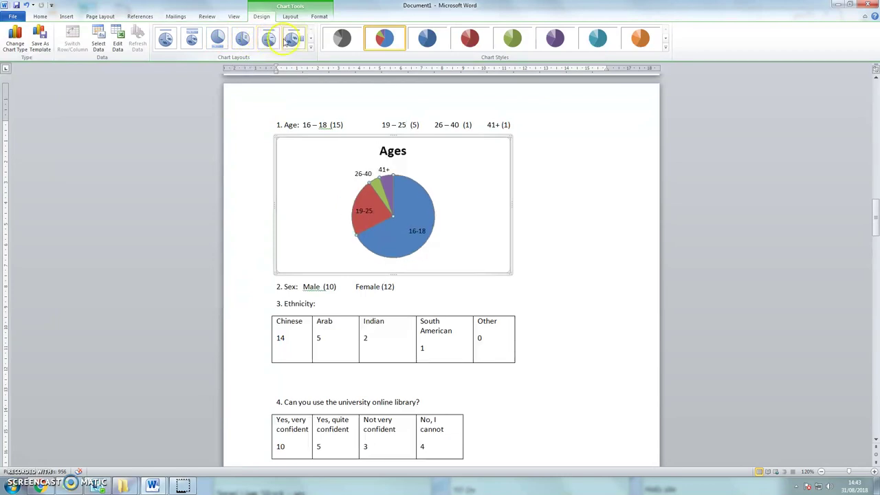
click(295, 40)
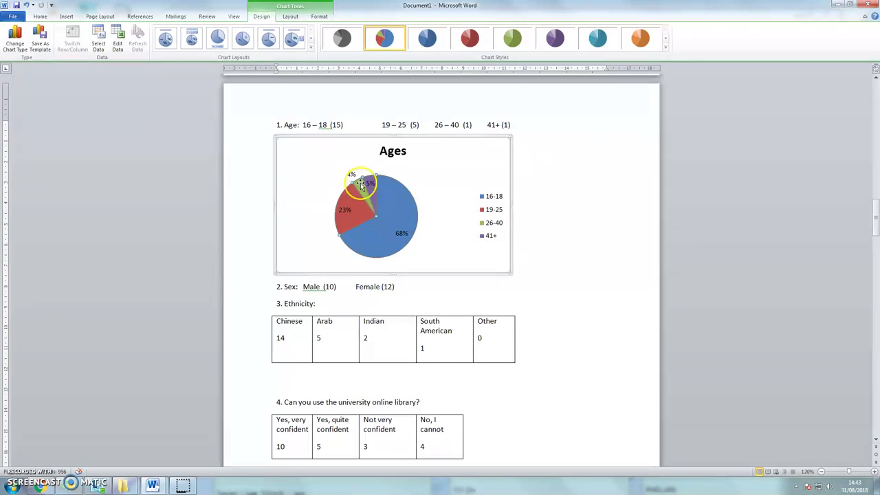
mouse_move(356, 183)
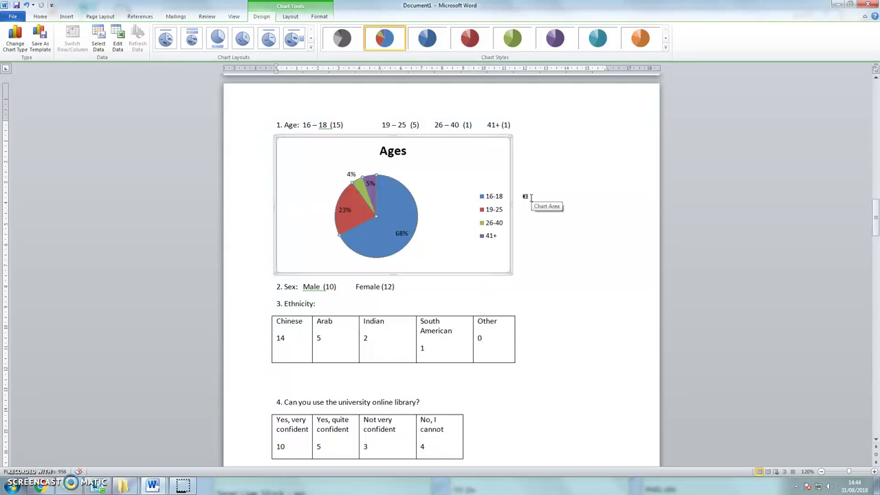
- Insert a Clustered Column chart just below the Ethnicity table
click(324, 299)
scroll(511, 290, down, 1)
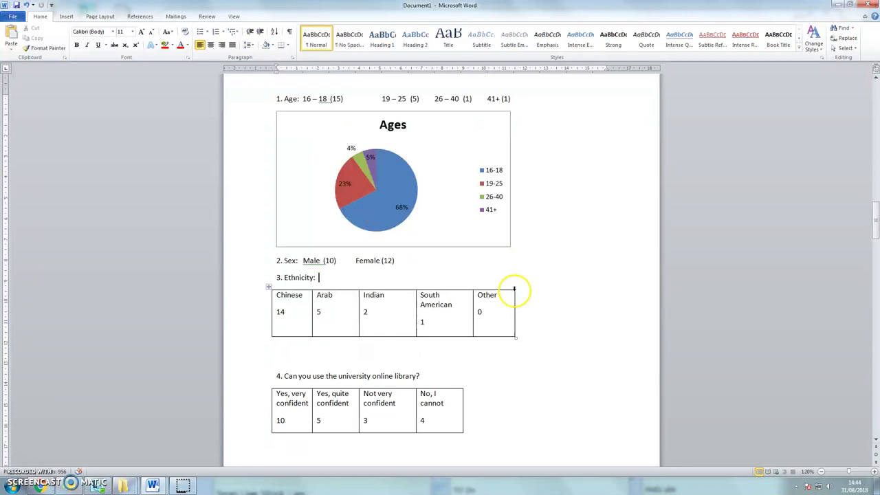
drag(284, 278, 323, 359)
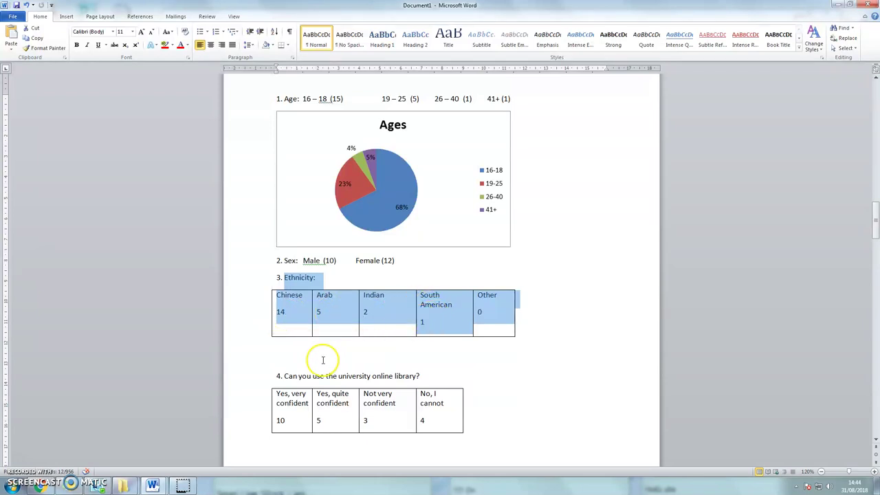
click(278, 349)
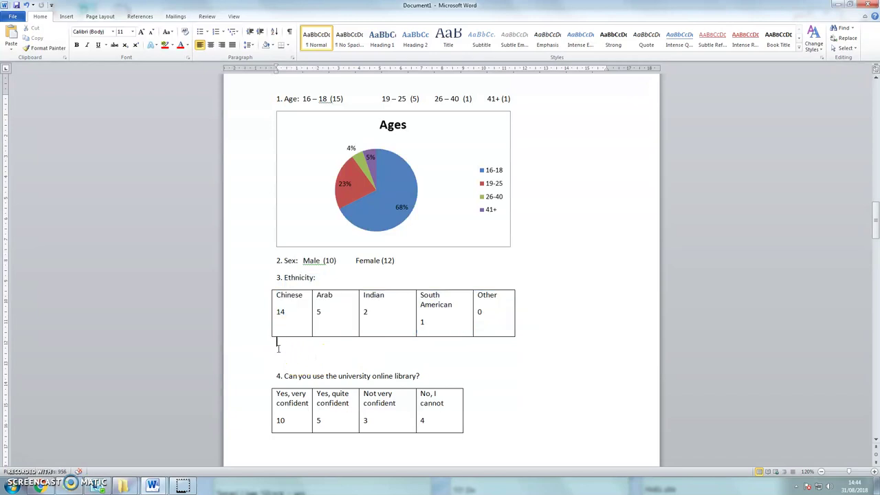
click(67, 16)
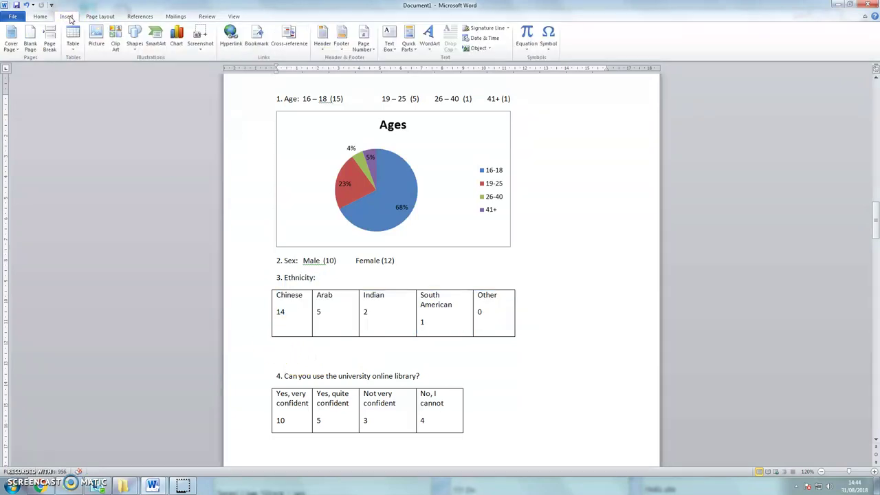
click(177, 38)
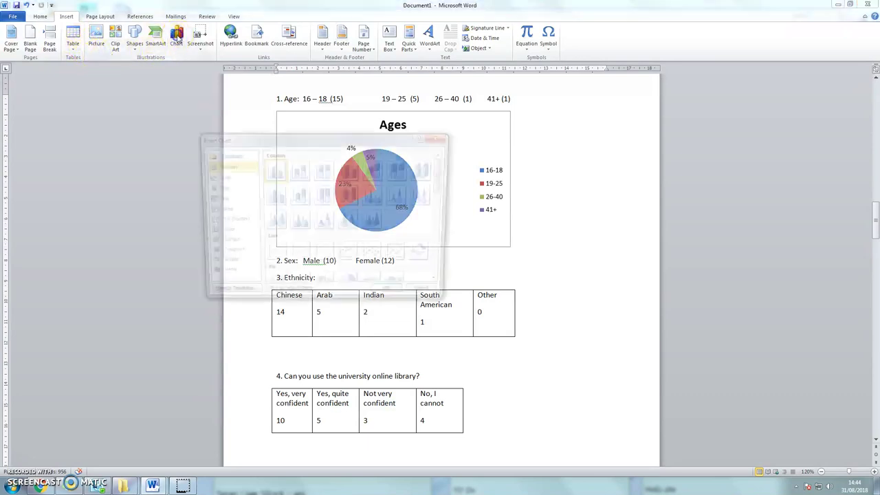
click(273, 172)
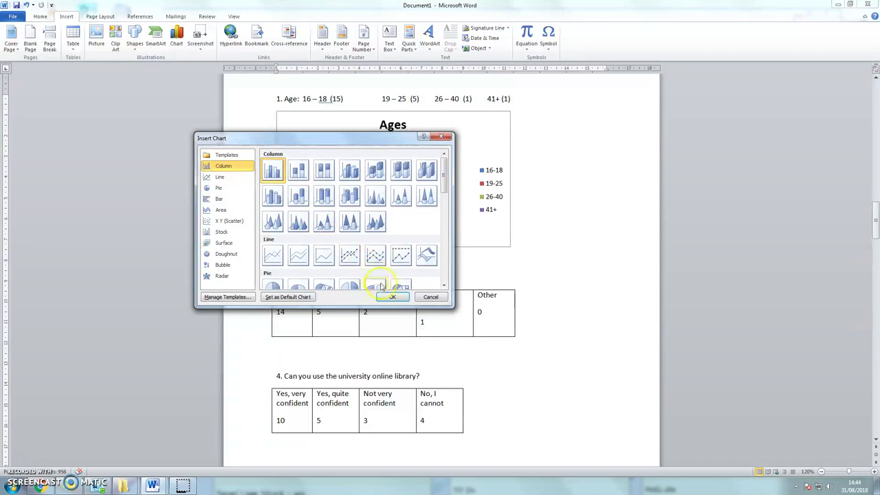
click(390, 296)
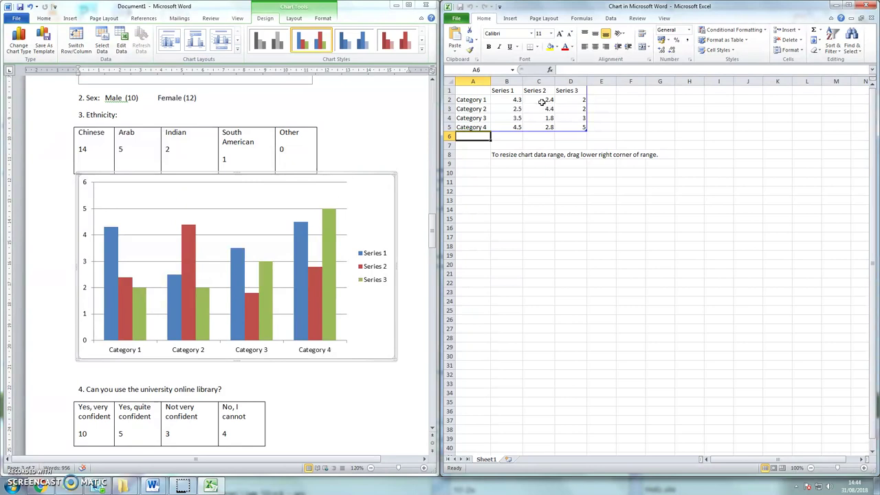
- Delete the Category 2, 3 and 4 sample rows (A3:D5) from the chart data
drag(473, 109, 580, 127)
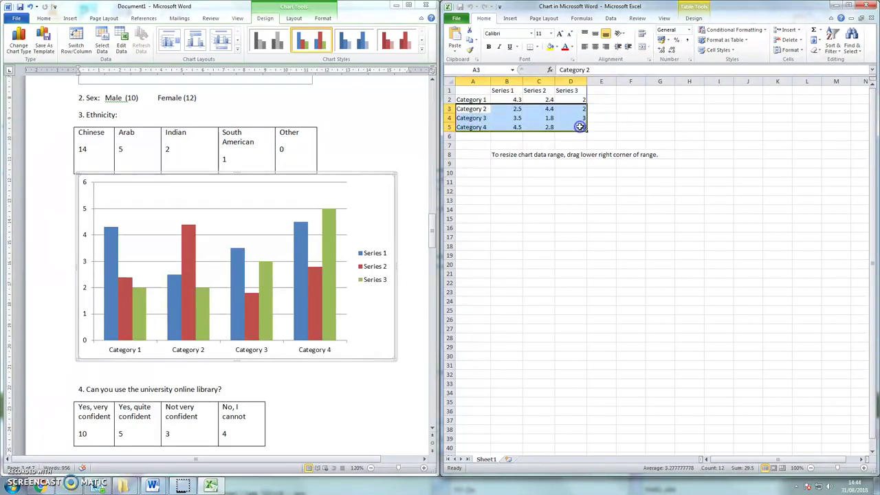
key(Delete)
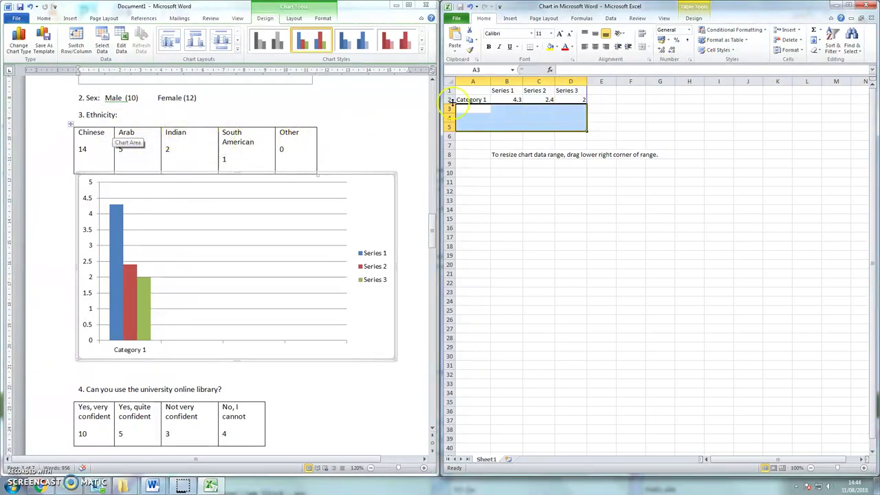
- Name the series Chinese, Arab, Indian, South American and Other
click(507, 90)
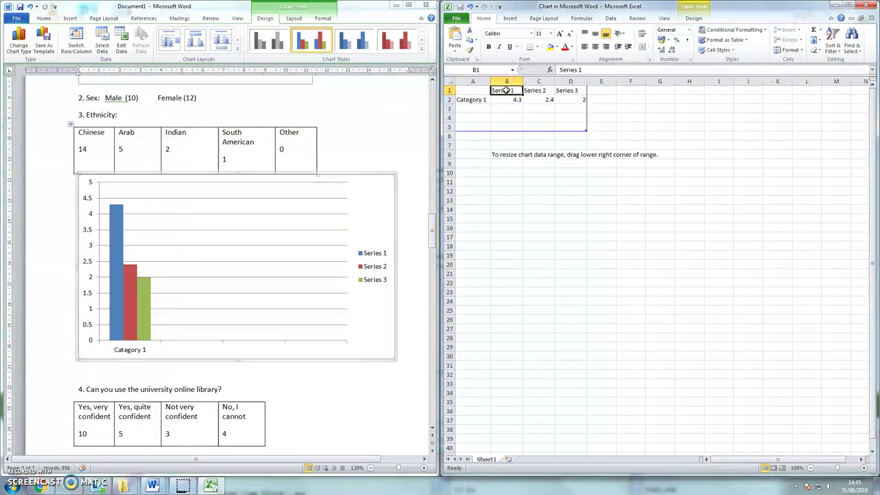
text(Chinese)
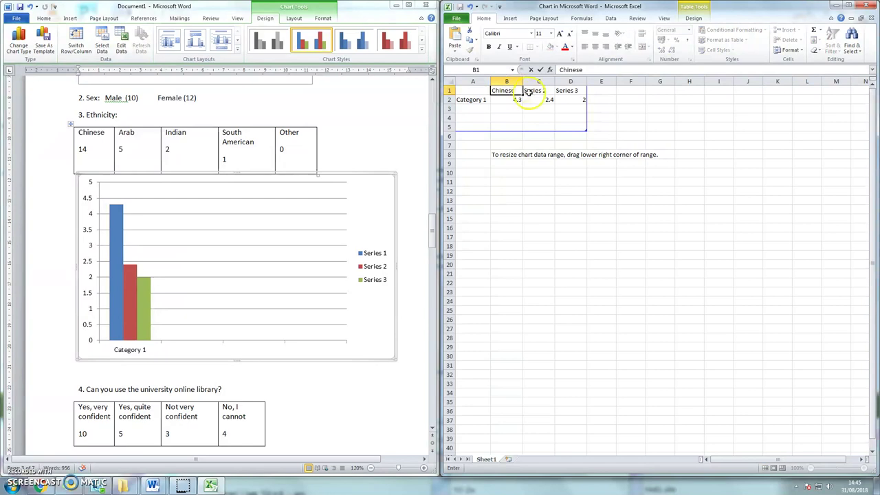
click(539, 90)
text(Ar)
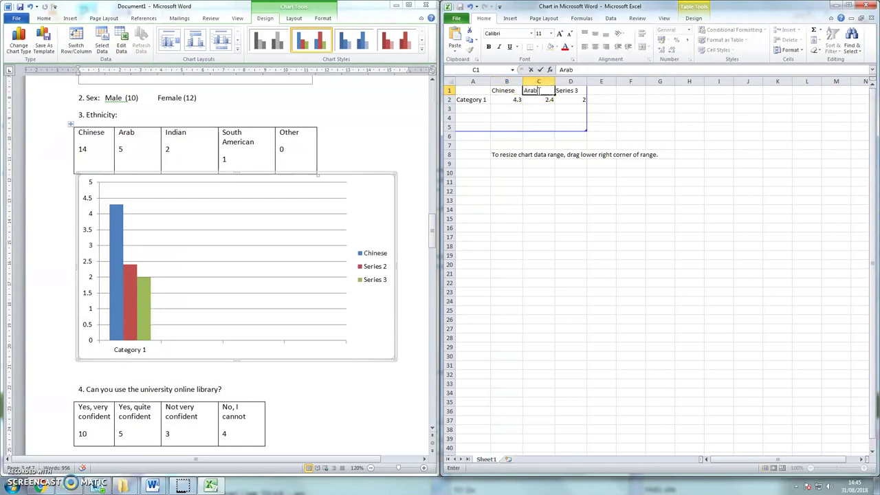
text(ab)
click(576, 91)
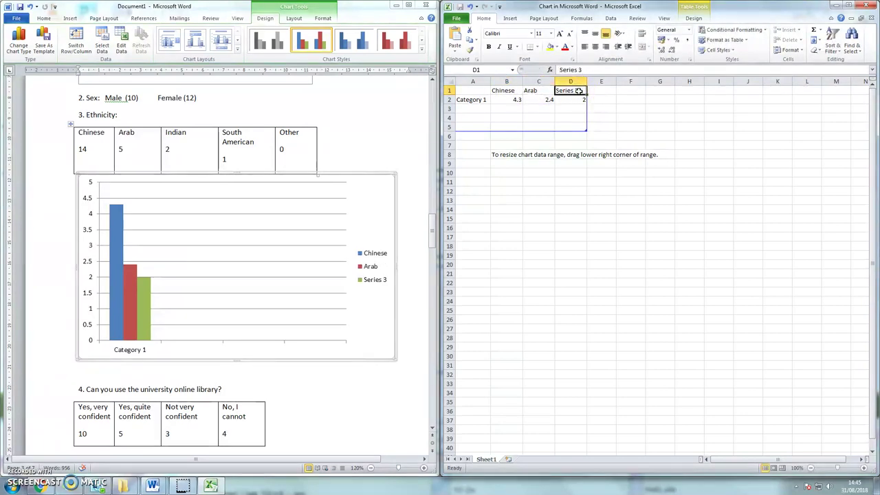
text(Indian)
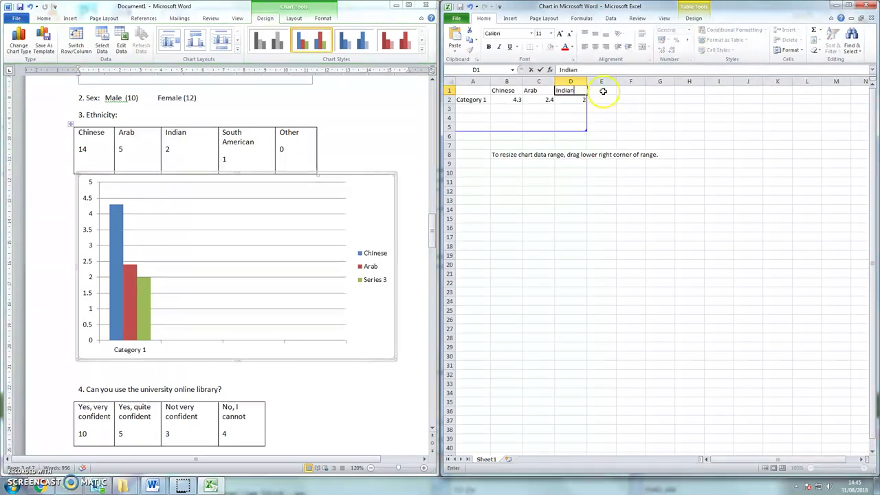
click(602, 91)
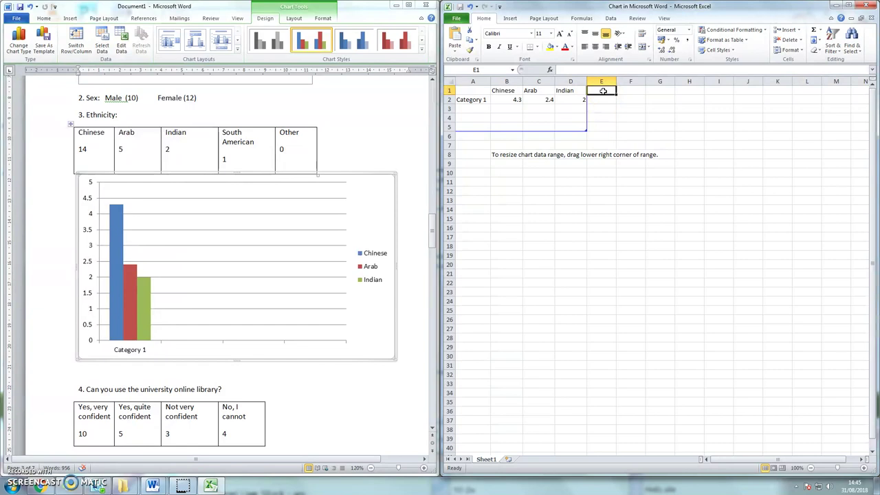
text(South)
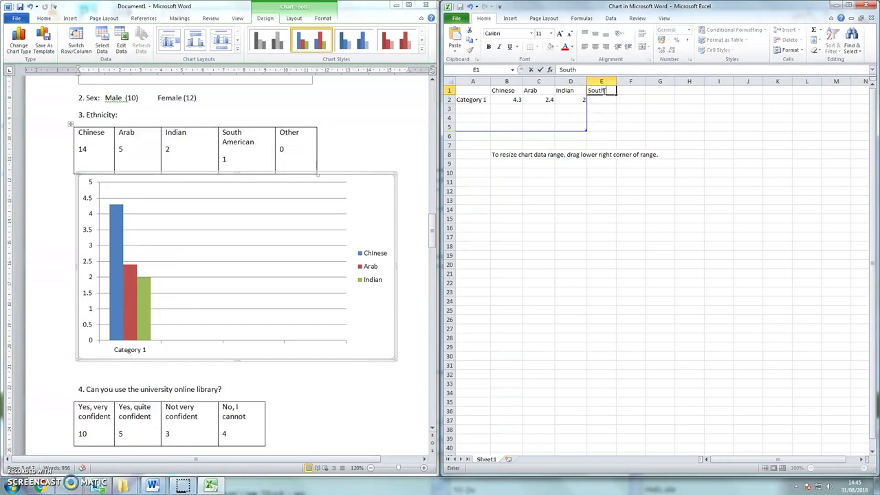
text( American)
click(633, 88)
click(639, 92)
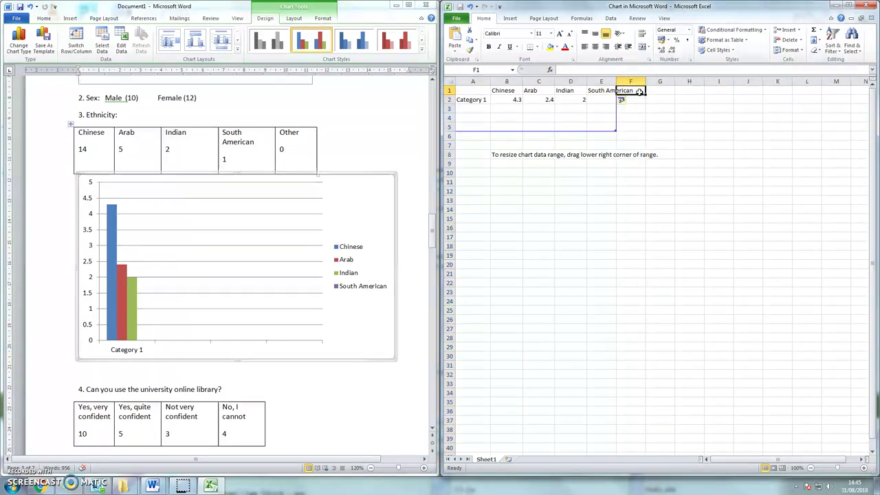
text(Oth)
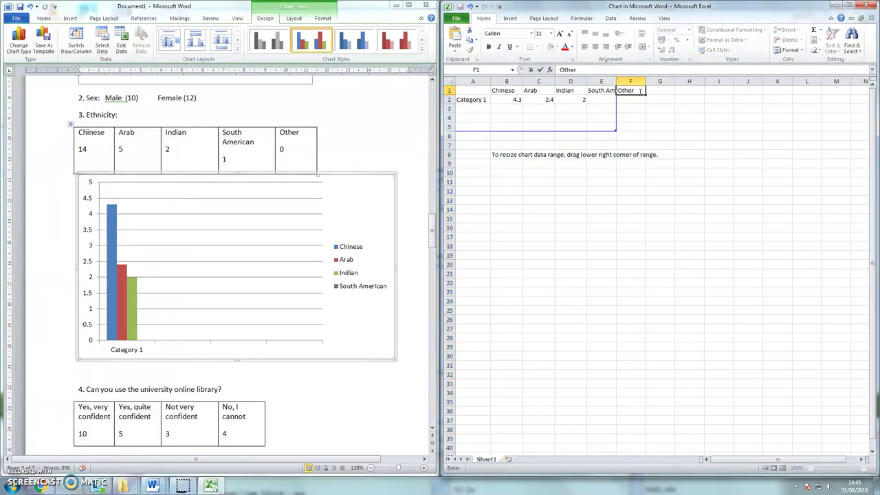
text(er)
- Enter counts 14, 5, 2, 1, 0 and label the category Ethnic Background
click(504, 100)
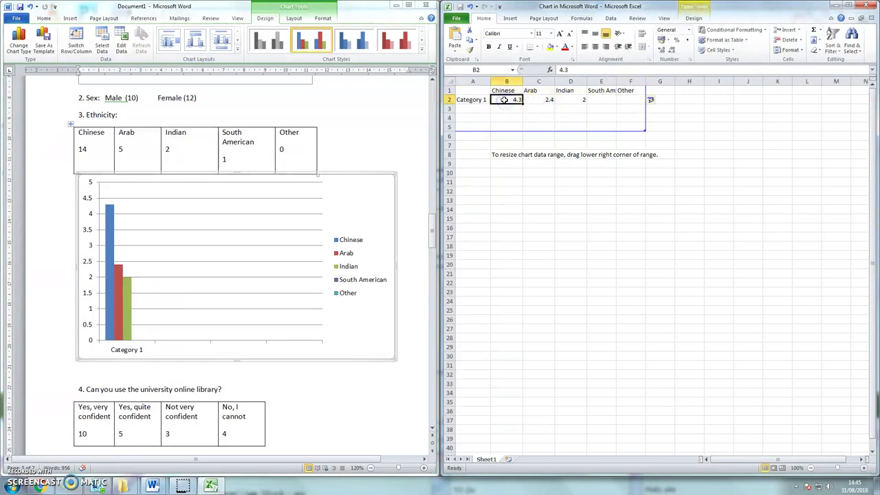
text(14)
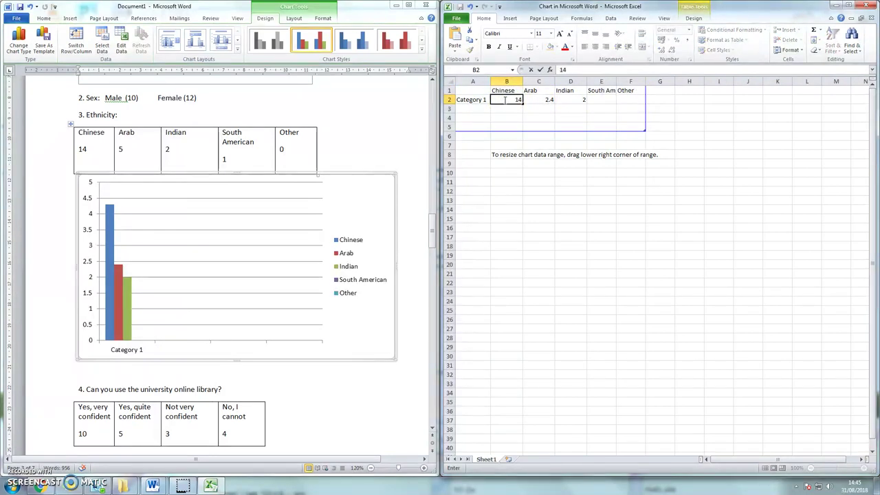
key(Tab)
text(5)
key(Tab)
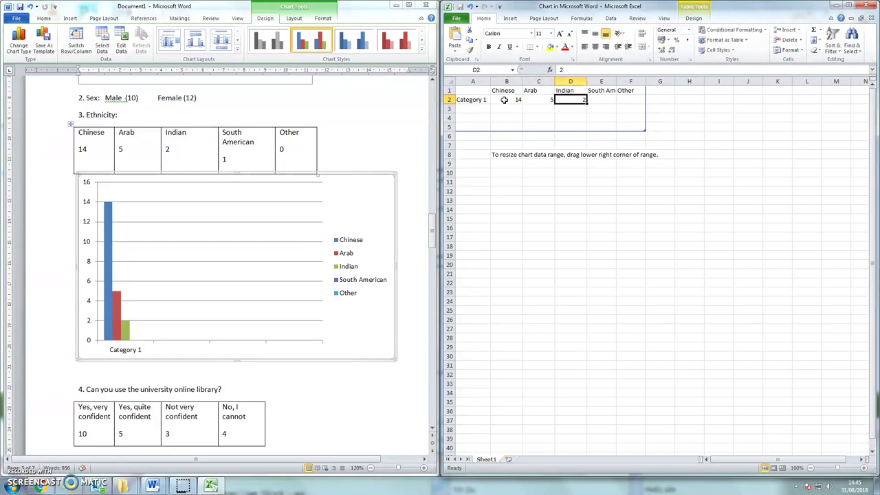
text(2)
key(Tab)
text(1)
key(Tab)
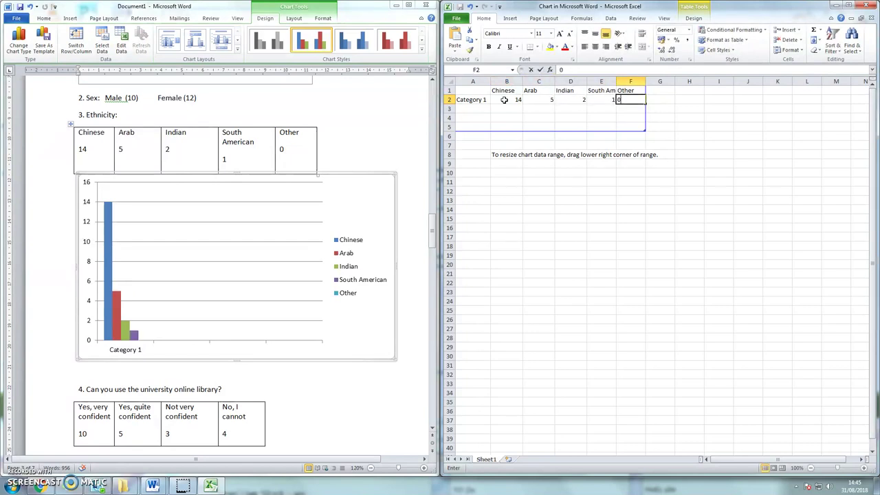
text(0)
click(473, 100)
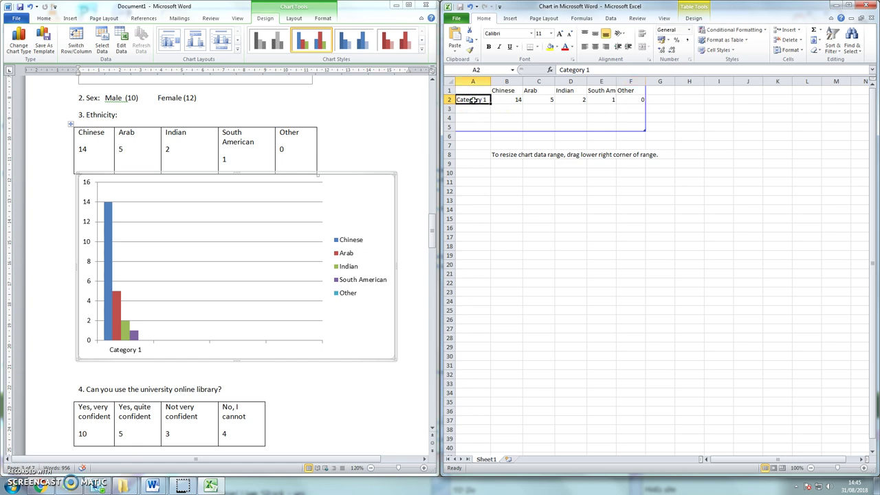
text(Ethnic Back)
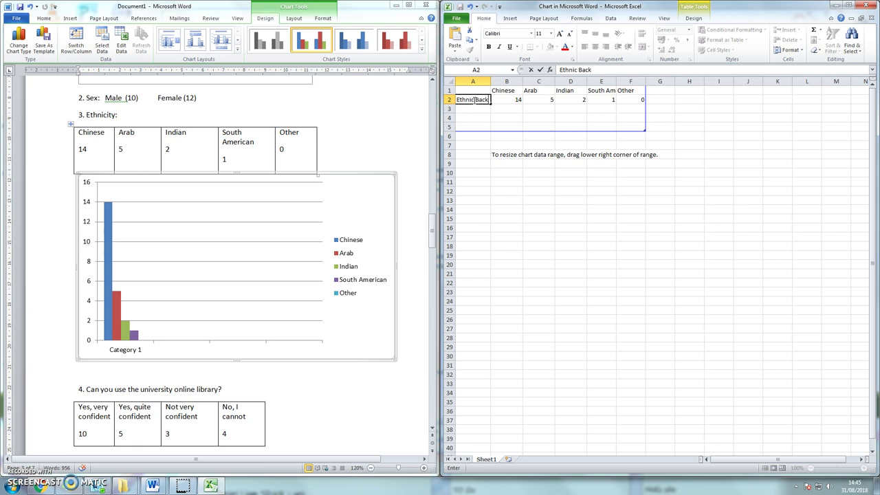
text(ground)
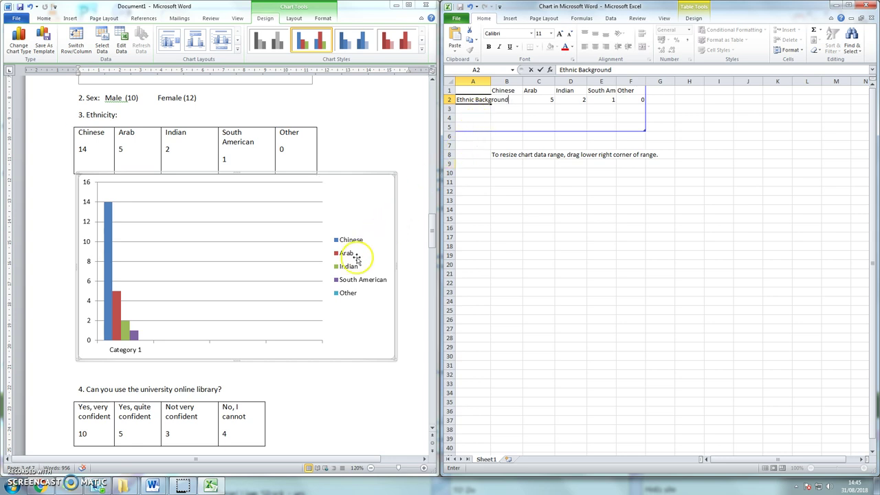
- Confirm the Ethnic Background label, close the data sheet, and shrink the ethnicity column chart
click(481, 182)
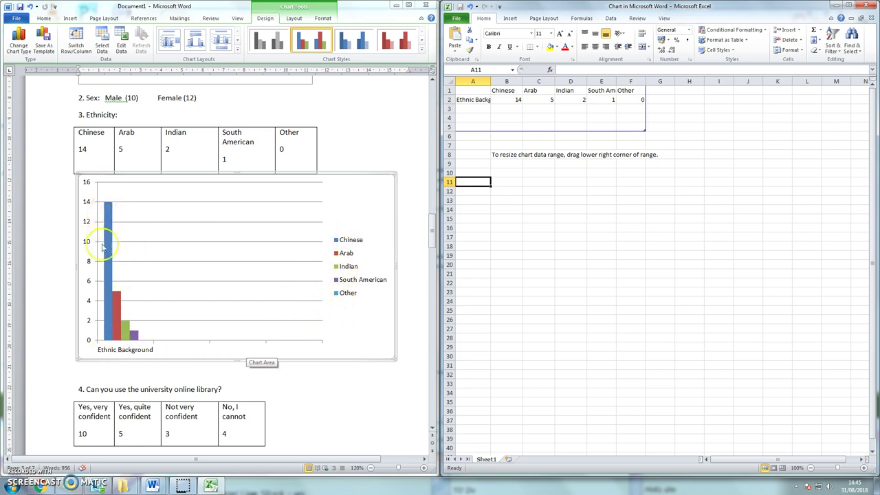
mouse_move(136, 335)
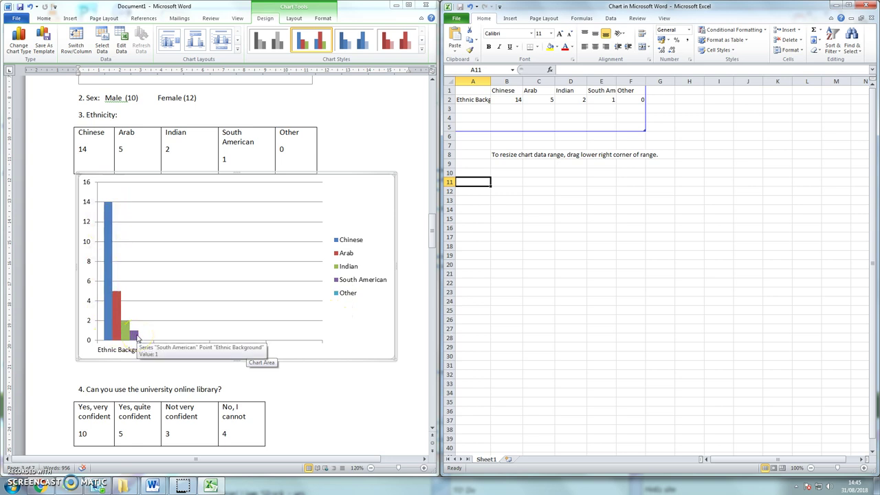
click(868, 7)
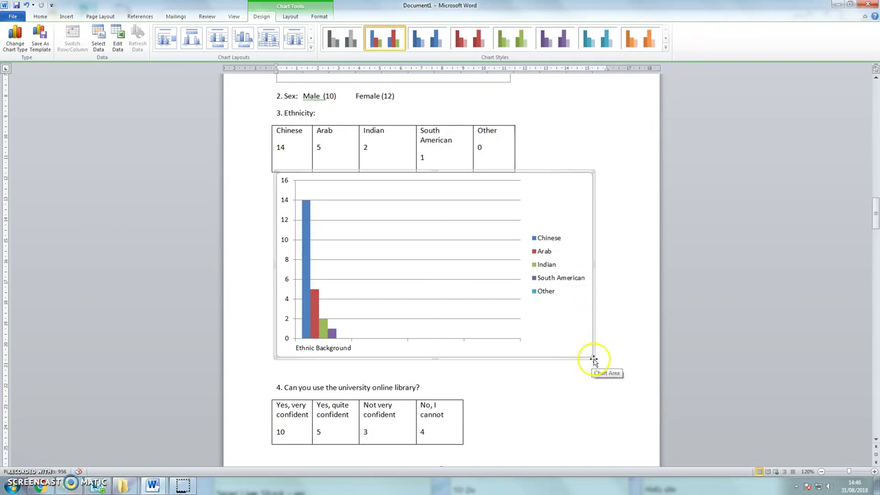
drag(594, 359, 547, 335)
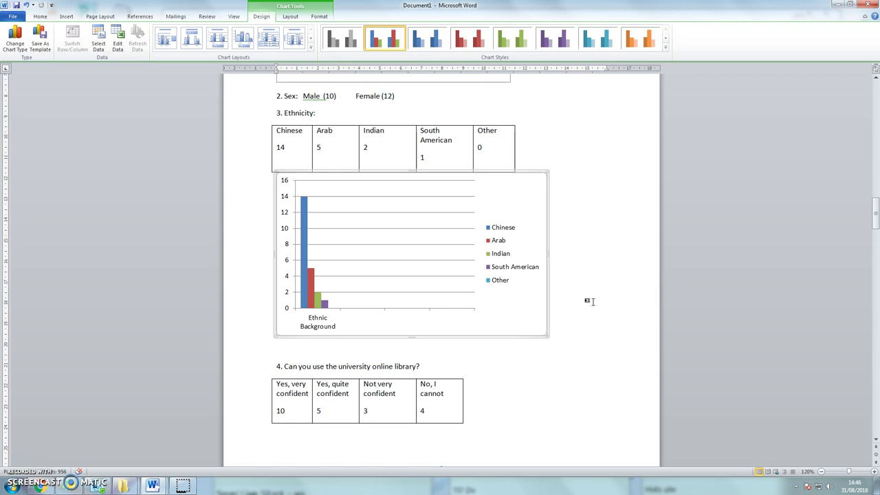
- Scroll back up and select the whole Ages pie chart area
scroll(587, 301, up, 4)
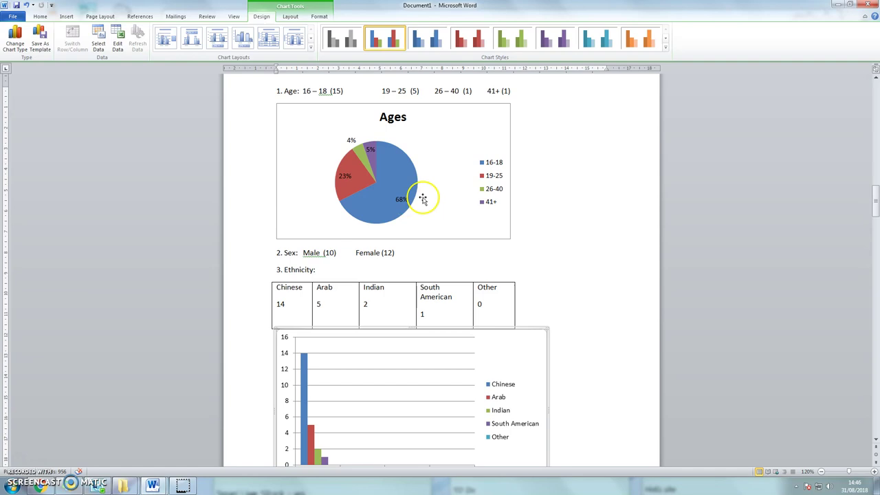
scroll(557, 197, up, 2)
click(424, 214)
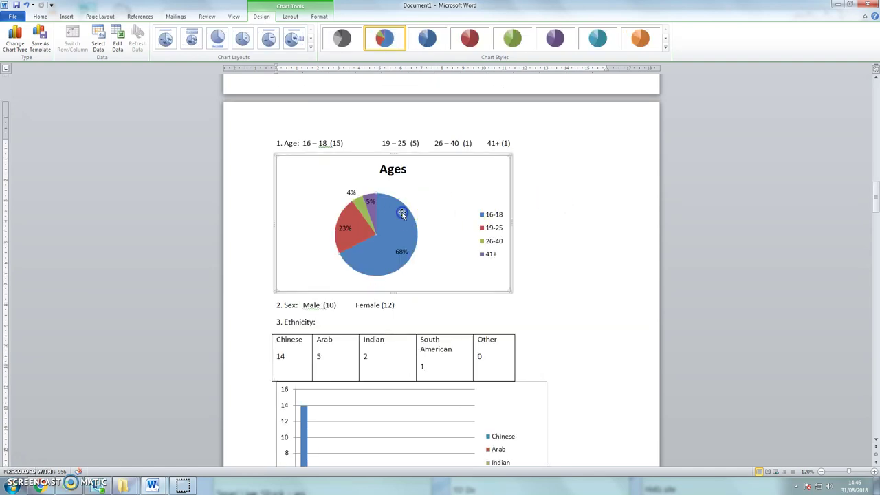
click(438, 193)
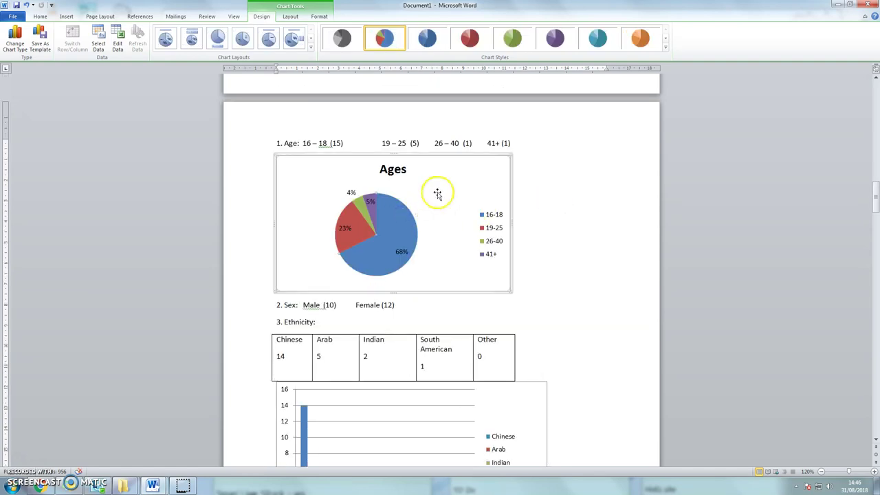
click(265, 19)
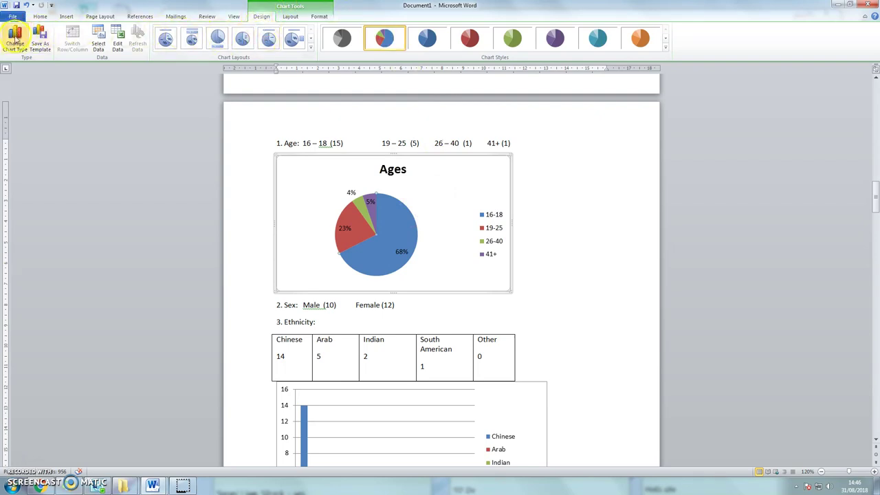
- Change the Ages chart from a pie to a Clustered Column chart
click(15, 51)
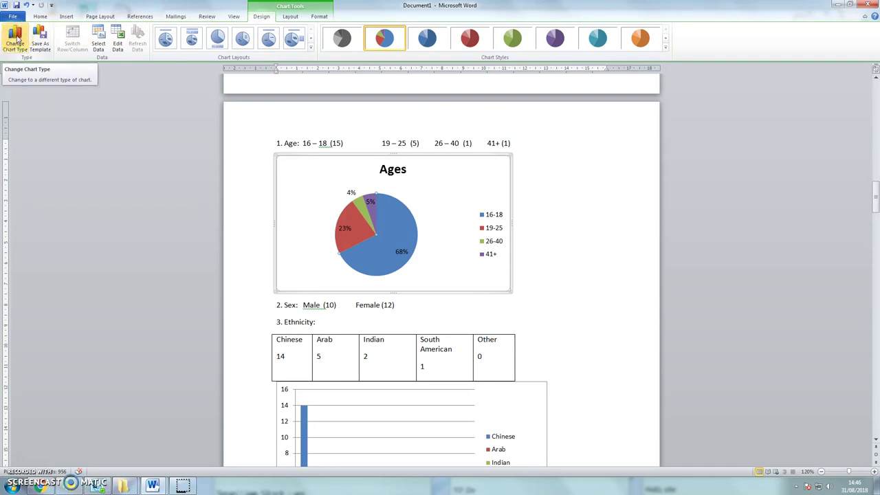
click(16, 43)
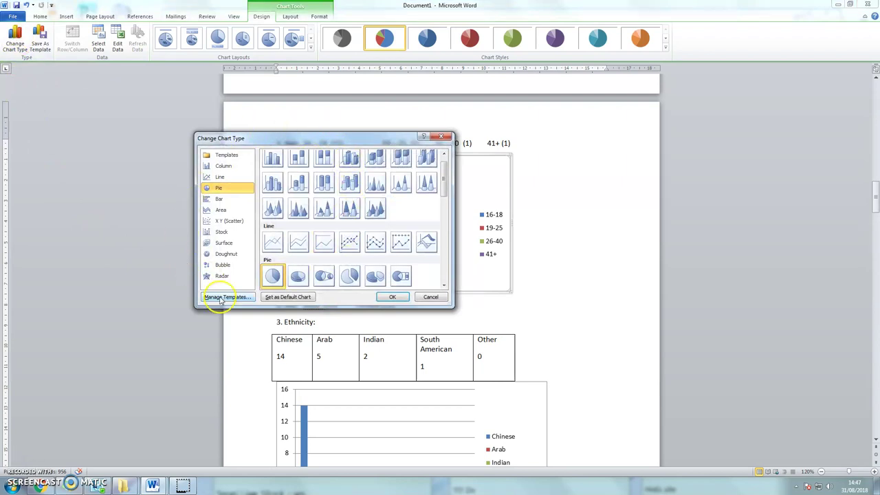
scroll(444, 177, up, 1)
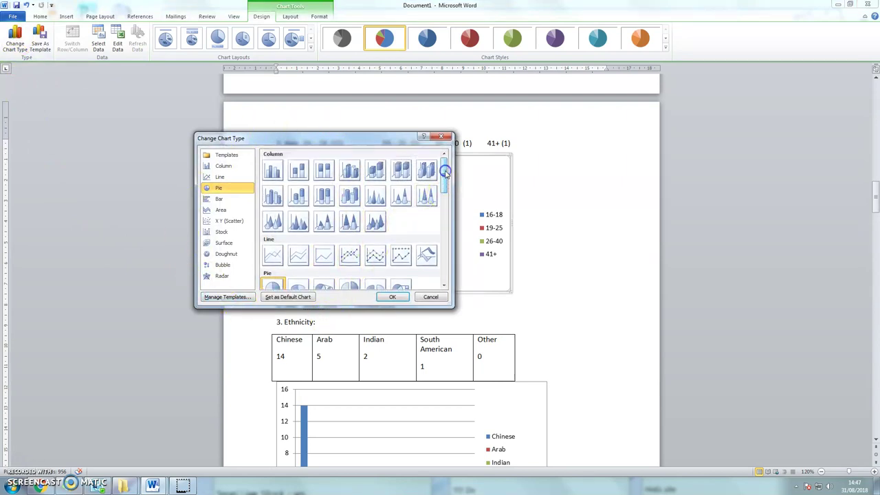
click(273, 172)
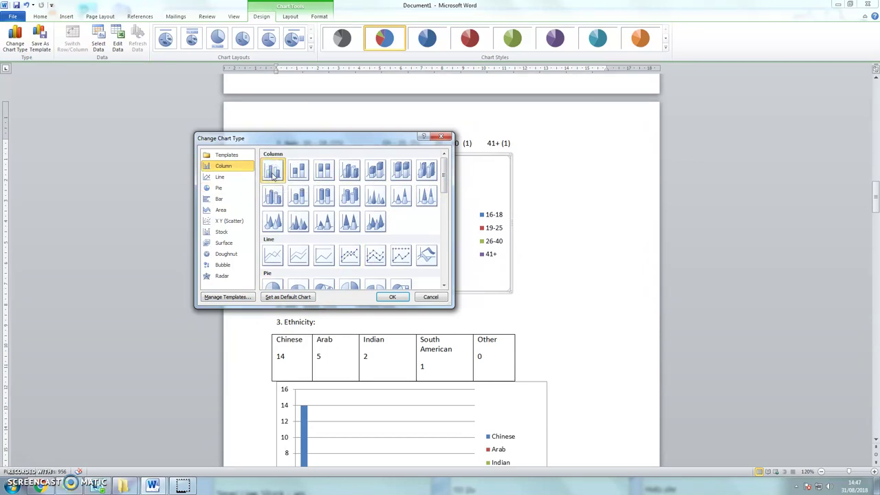
click(392, 299)
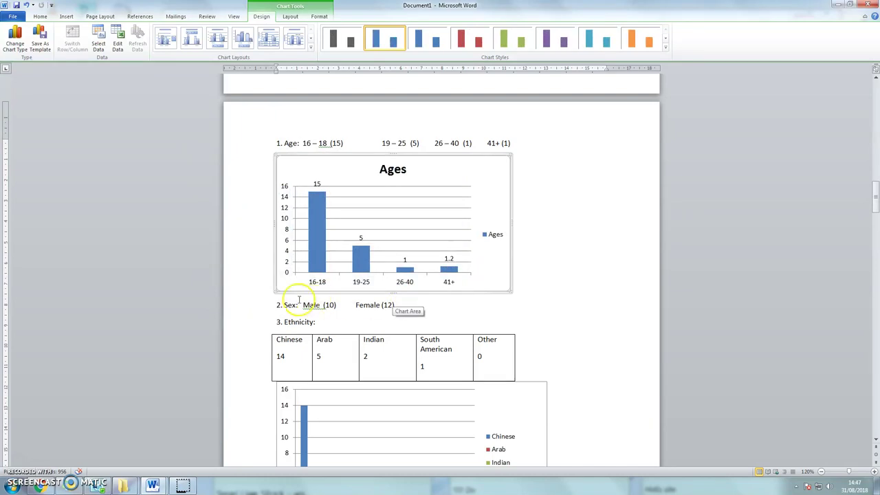
- Try several chart layouts on the Ages chart and settle on Layout 2, with top legend and value labels
mouse_move(315, 201)
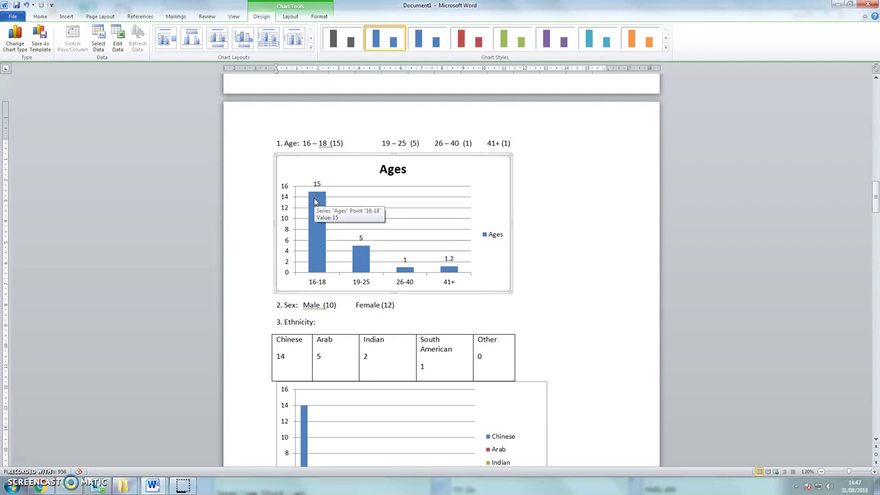
mouse_move(454, 273)
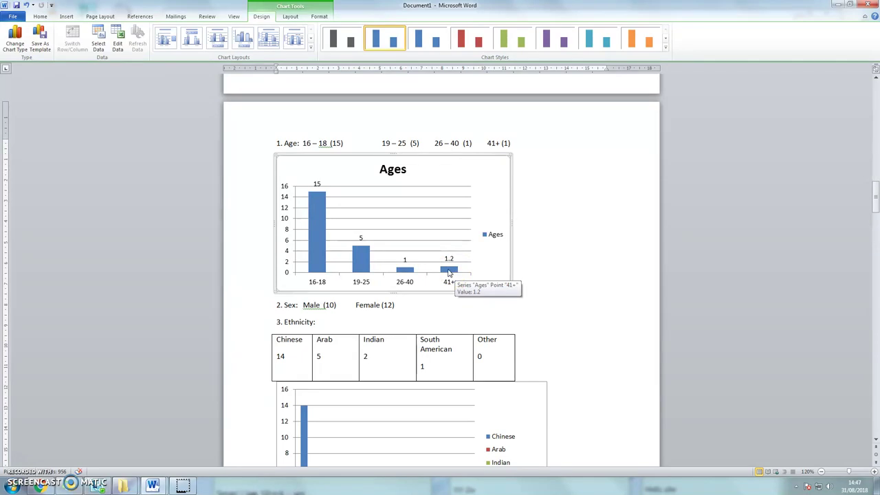
click(192, 38)
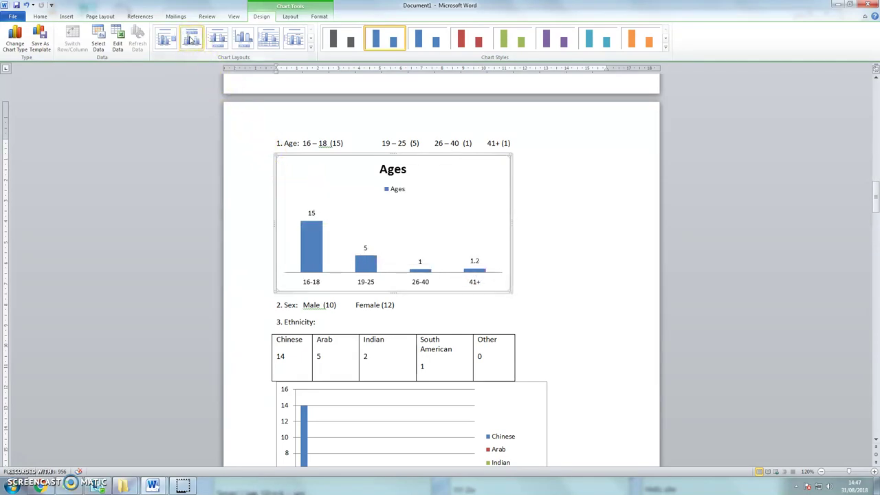
click(216, 38)
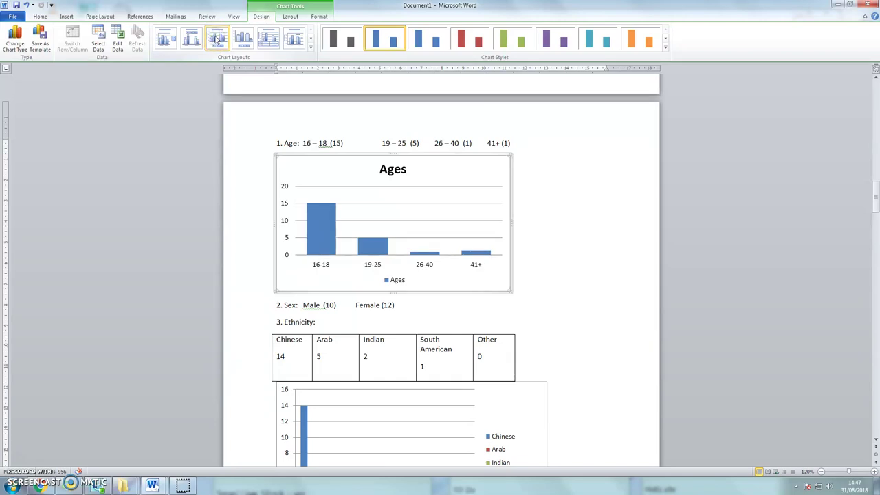
click(243, 38)
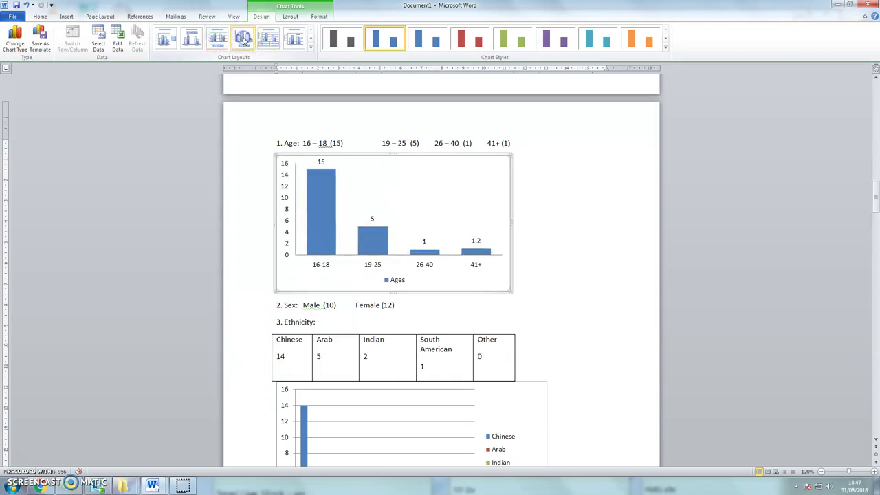
click(268, 39)
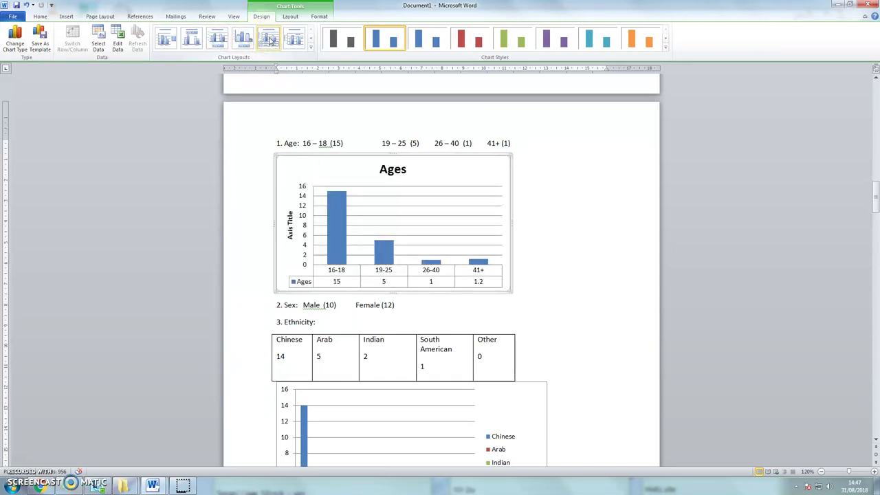
click(169, 39)
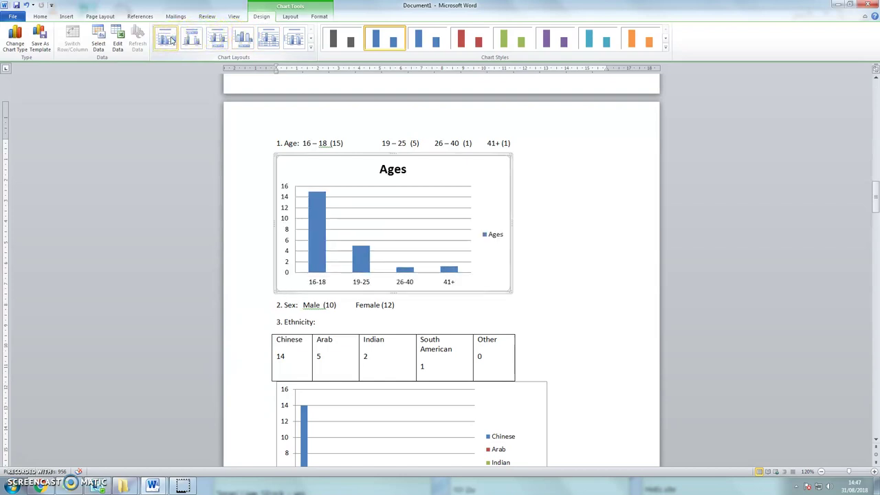
click(192, 39)
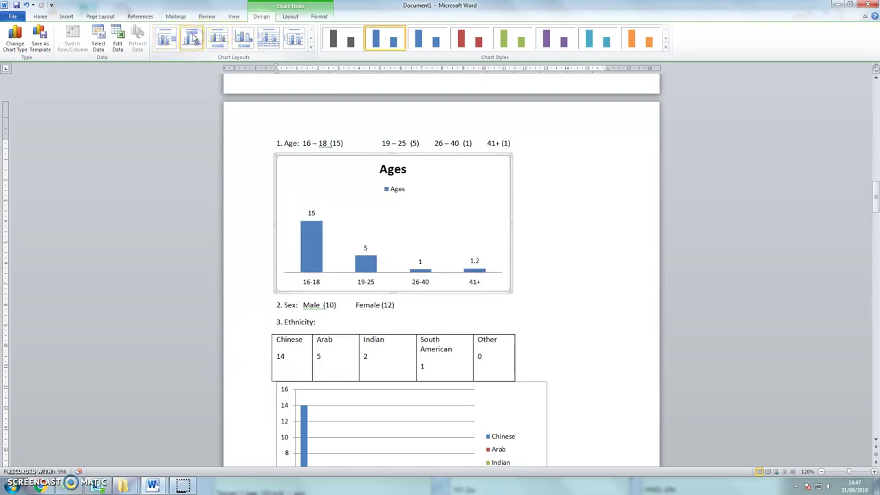
click(374, 215)
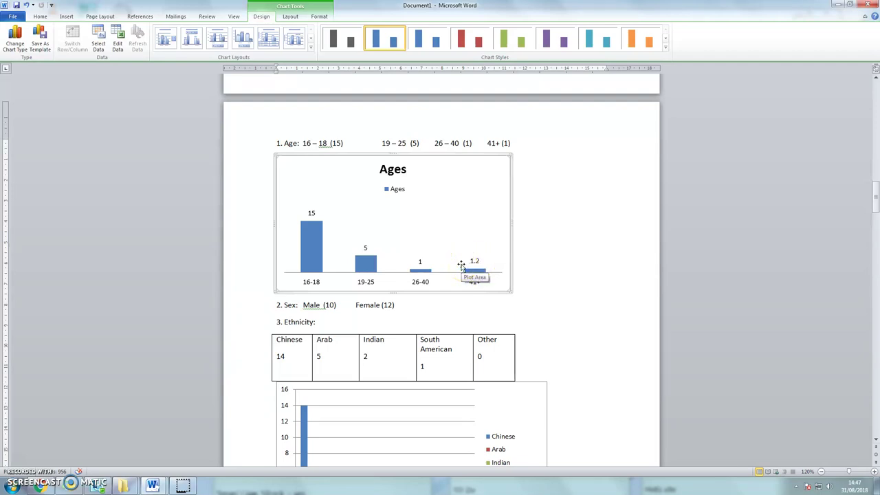
click(403, 224)
- Edit the Ages chart data so the 41+ value in B5 is 1, then close Excel
right_click(404, 224)
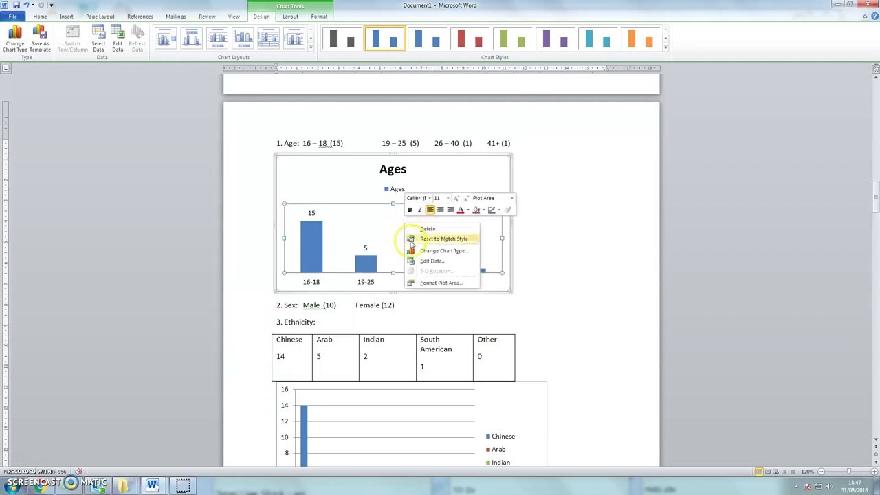
click(417, 262)
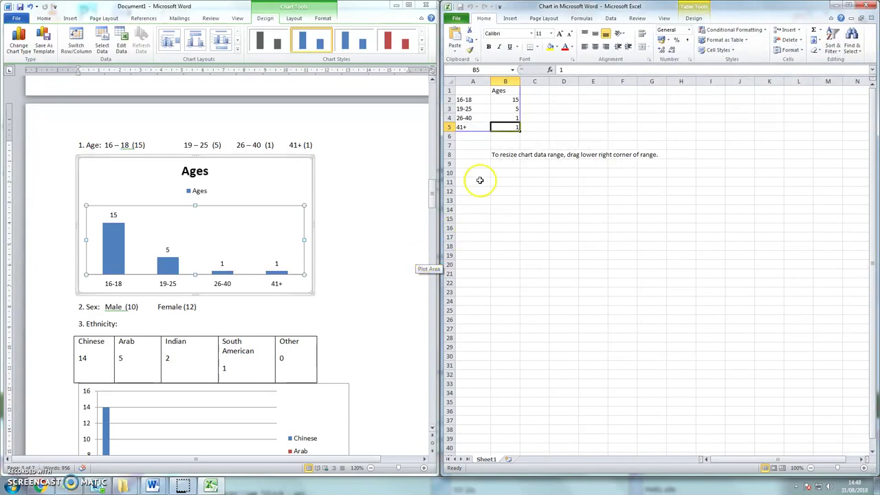
click(538, 130)
click(513, 126)
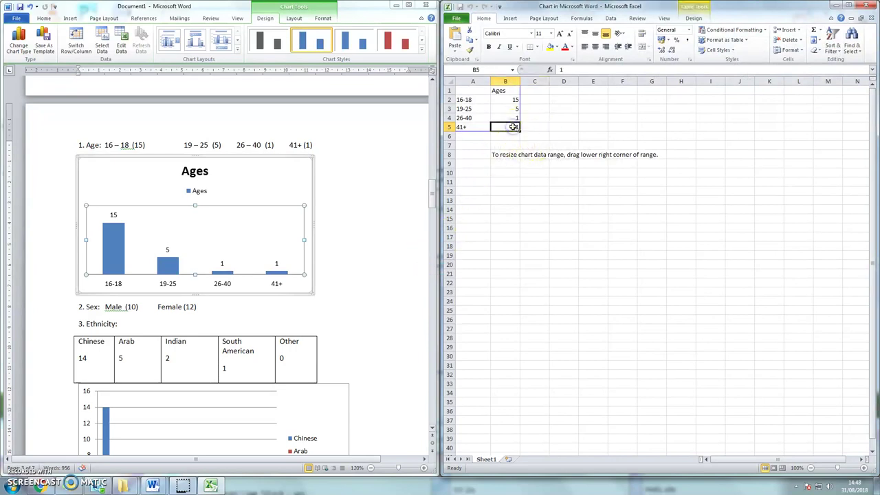
click(516, 126)
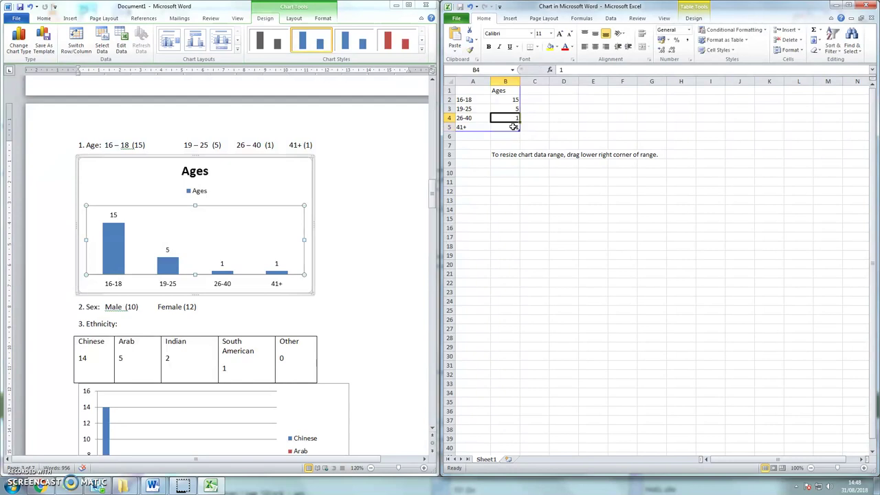
click(865, 6)
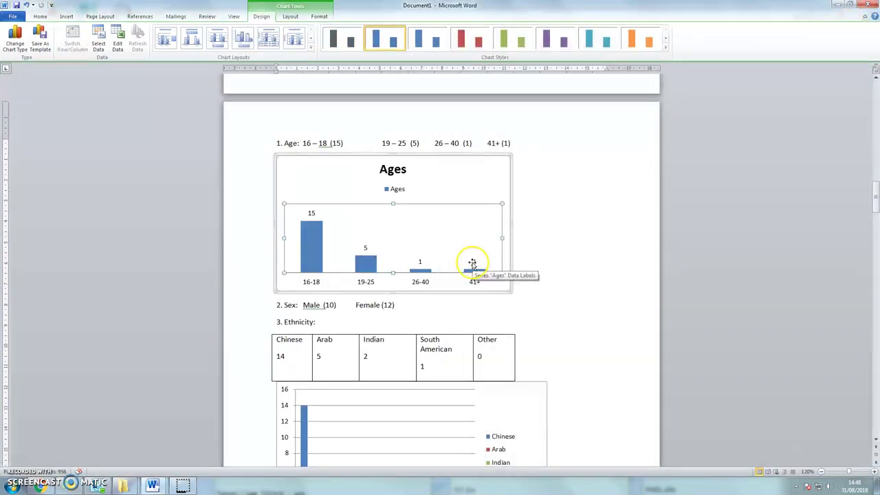
- Shrink the ethnicity chart slightly by dragging its bottom-right corner inward
scroll(567, 251, down, 5)
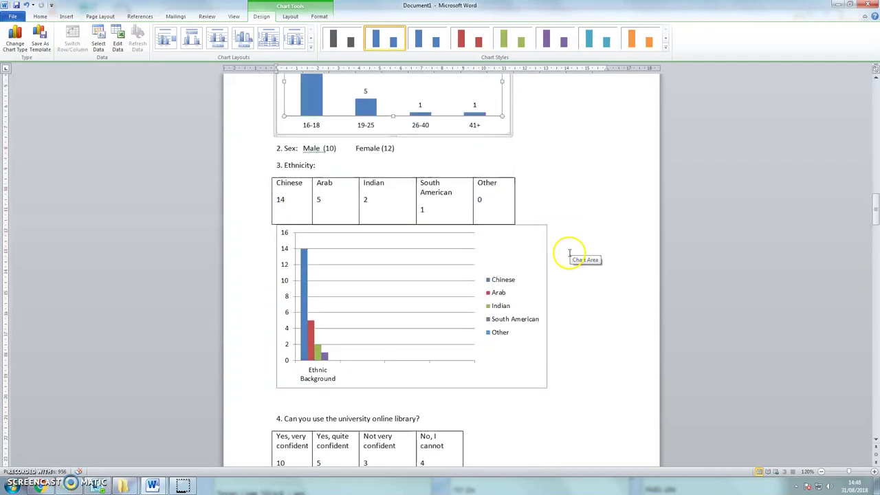
click(529, 283)
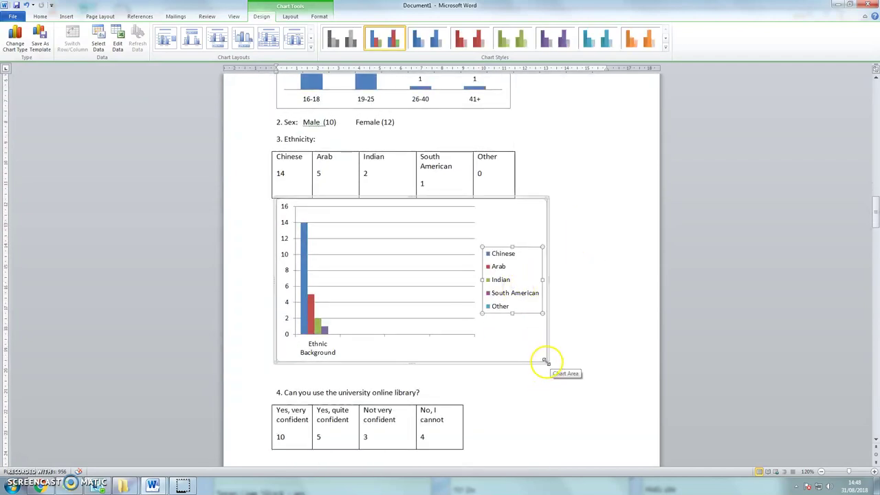
click(546, 362)
drag(546, 362, 524, 348)
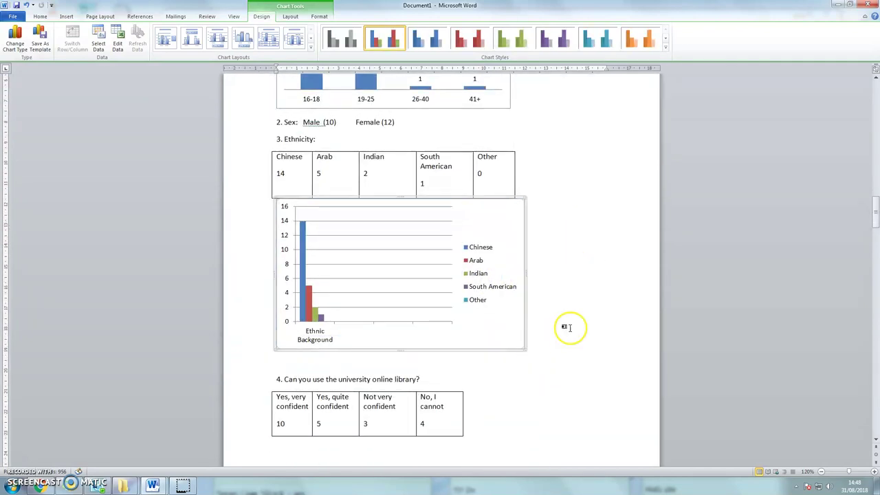
- Place the insertion point on the empty line below the question 4 table
scroll(565, 328, down, 2)
scroll(567, 328, down, 2)
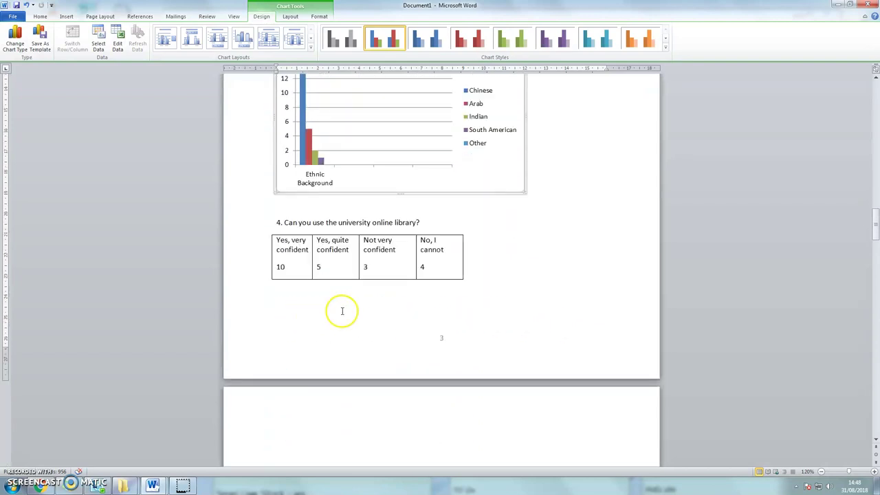
click(285, 301)
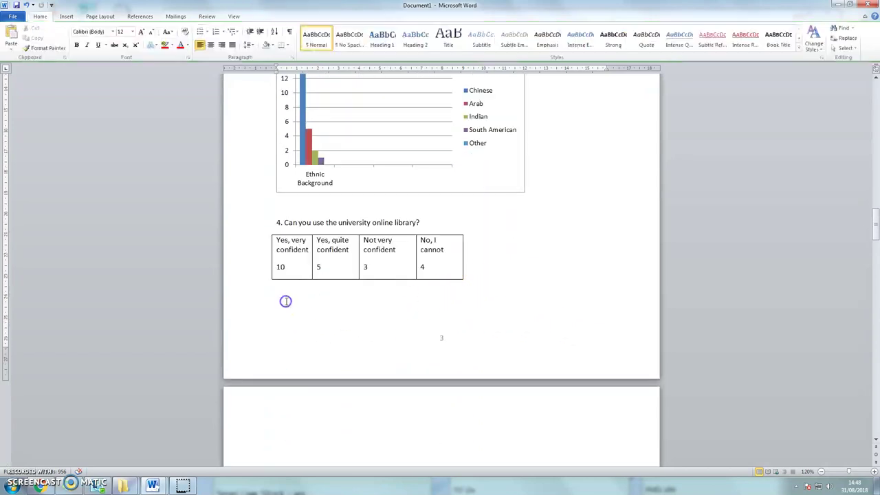
click(475, 276)
click(277, 293)
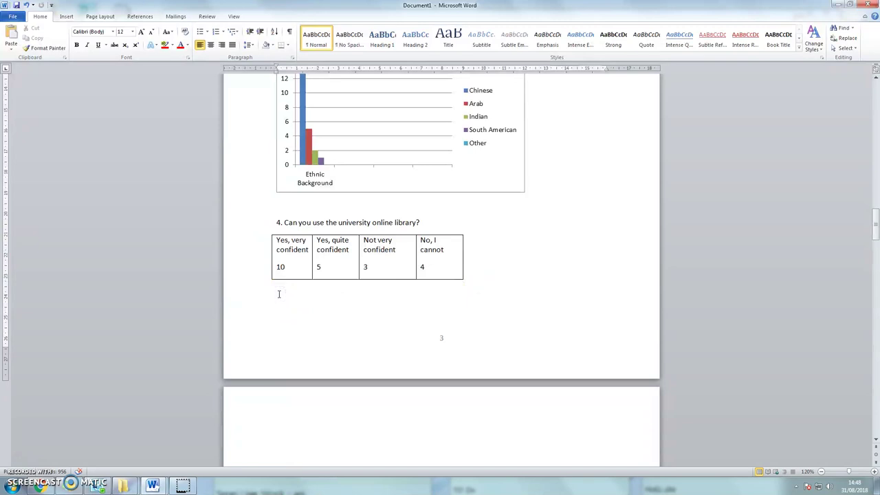
- Insert a Clustered Column chart at the insertion point from Insert > Chart
click(66, 16)
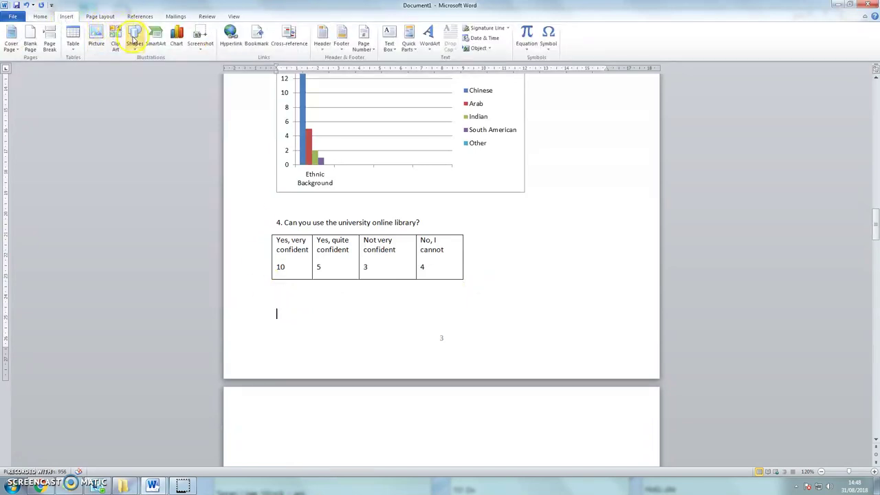
click(176, 38)
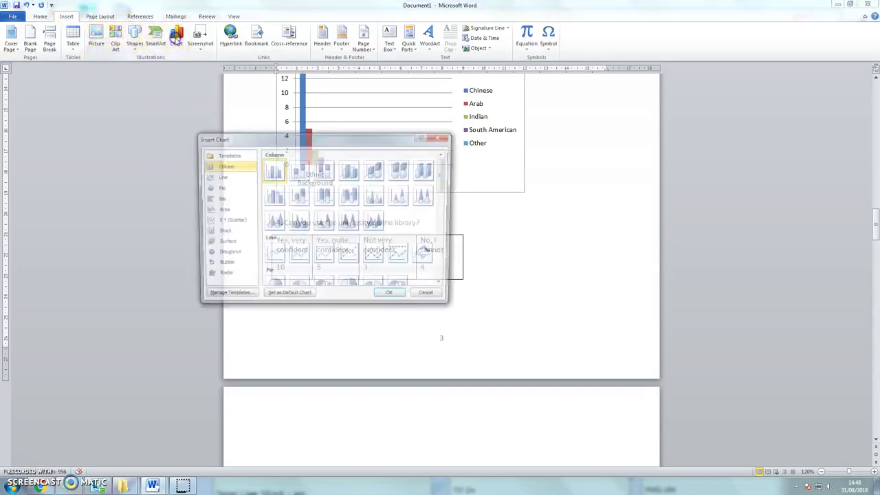
click(272, 169)
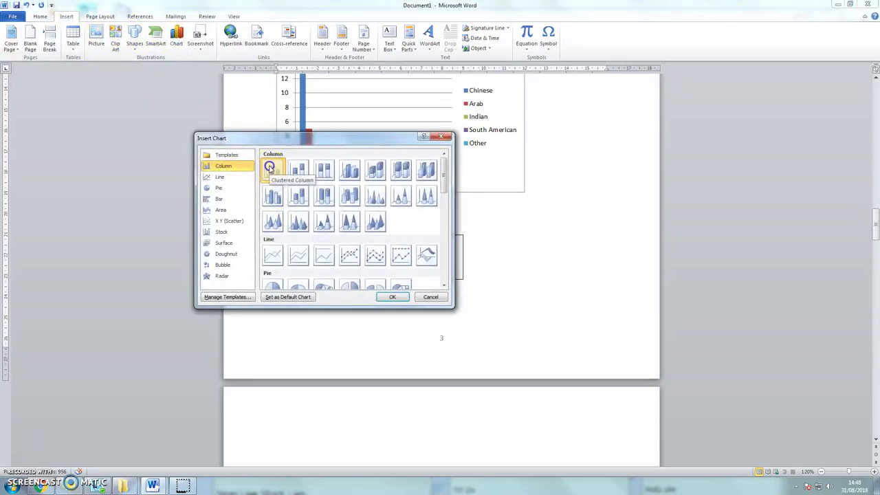
click(390, 297)
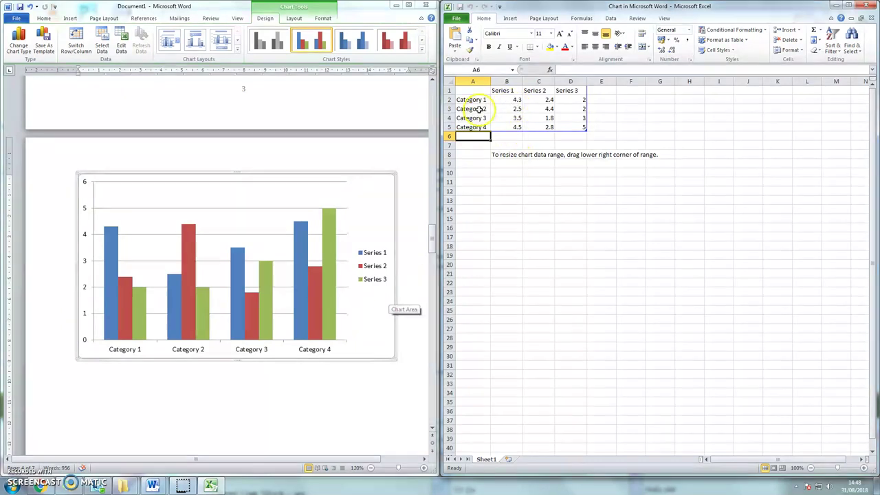
- Clear the Series 2 and Series 3 data and delete columns C and D from the chart sheet
drag(472, 108, 475, 126)
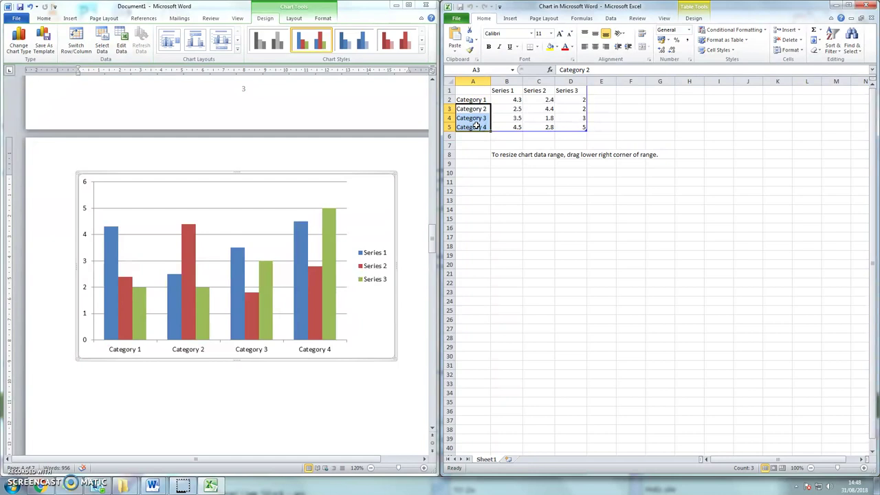
click(621, 90)
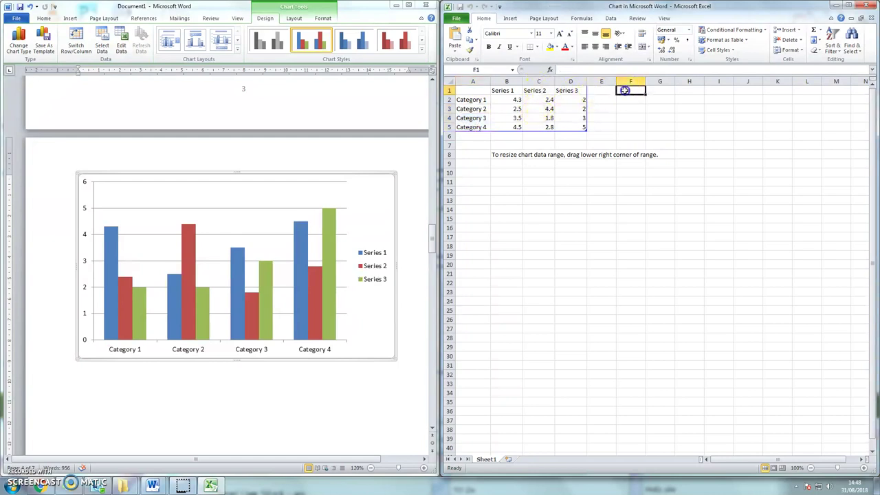
click(605, 90)
click(622, 91)
click(607, 90)
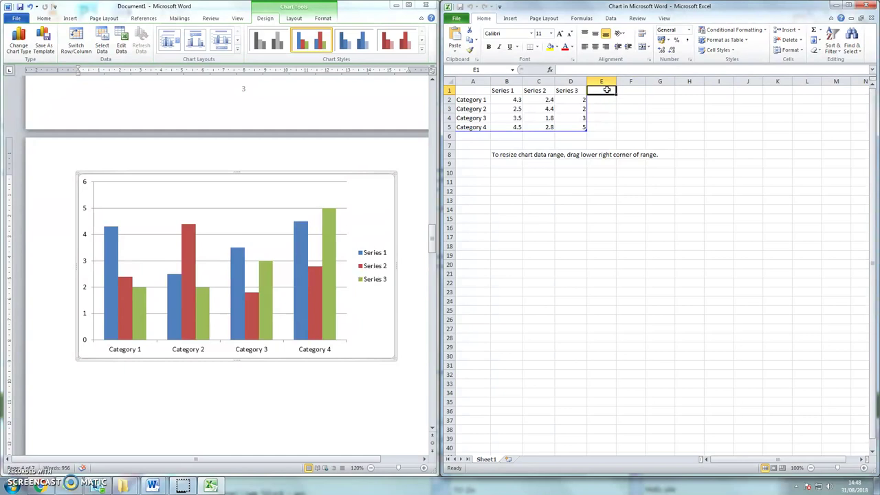
drag(471, 100, 481, 130)
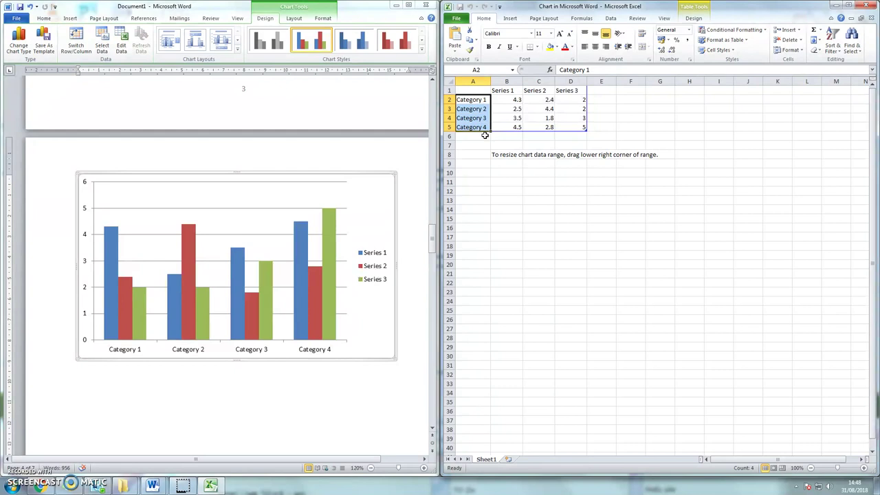
drag(535, 90, 573, 122)
key(Delete)
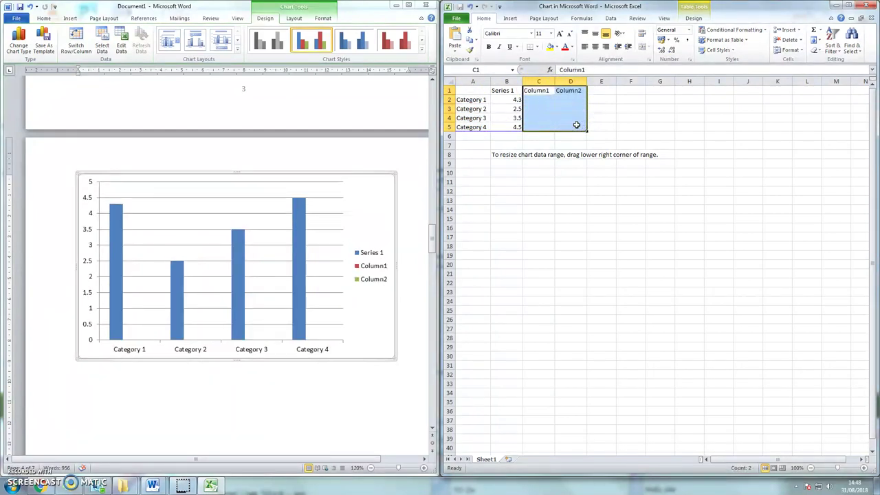
drag(542, 83, 562, 83)
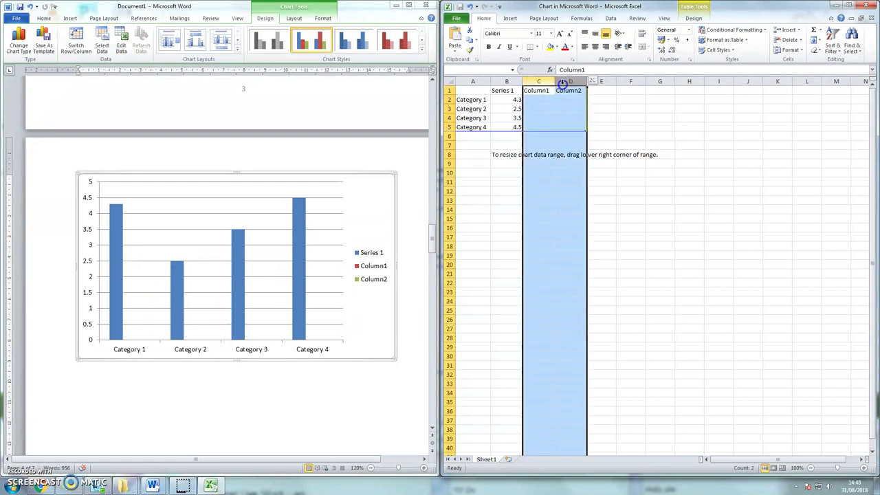
right_click(550, 80)
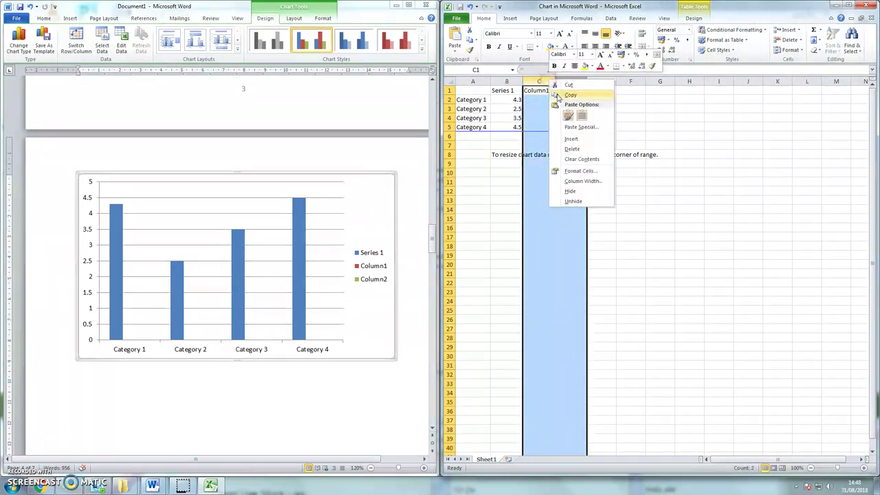
click(568, 148)
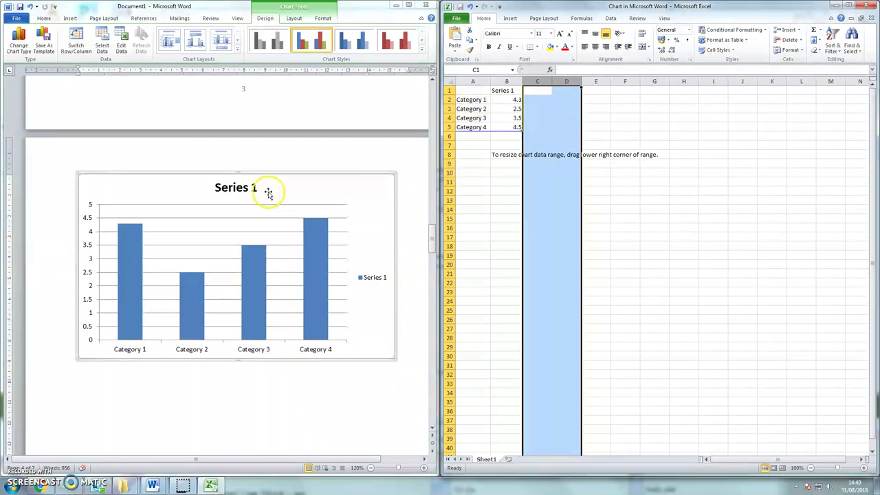
- Replace the category labels with yes very, yes, quite, not very and I cannot
click(474, 100)
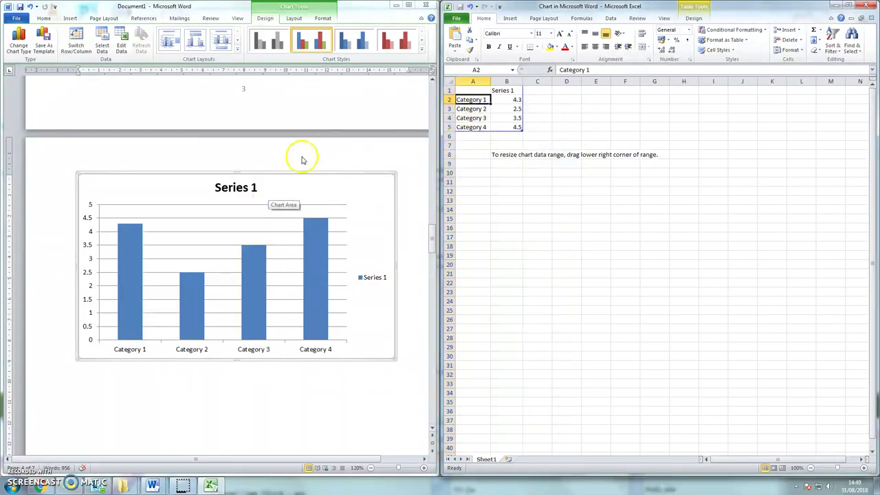
click(296, 202)
scroll(300, 190, up, 3)
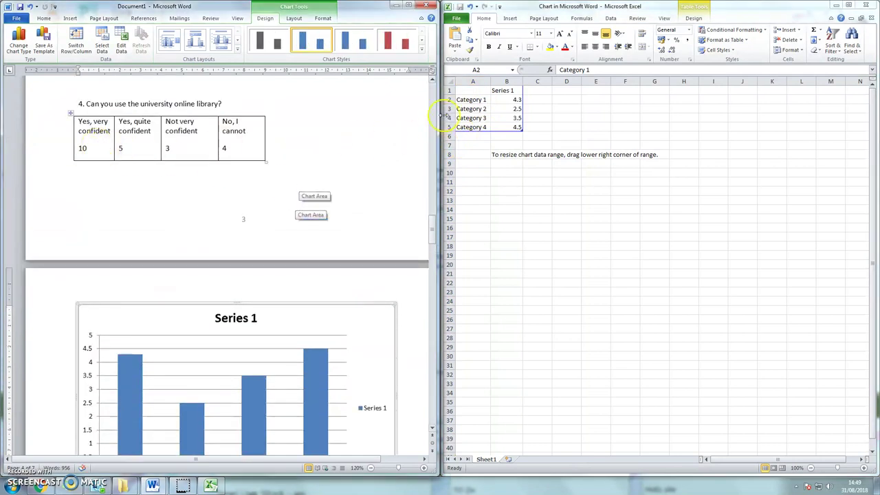
click(469, 102)
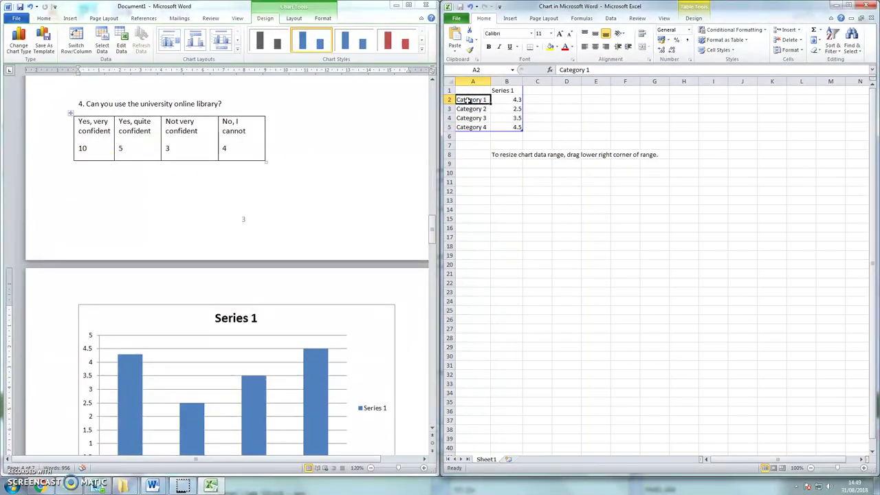
text(yes very)
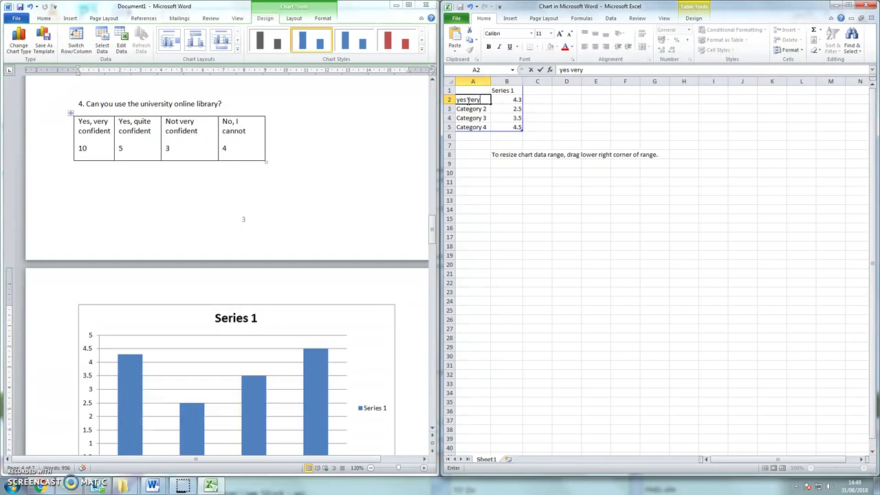
key(Return)
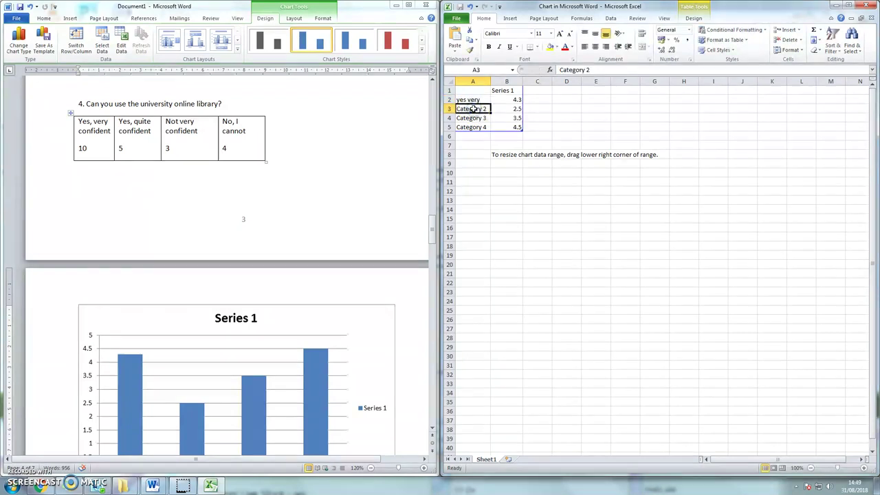
text(yes, quite)
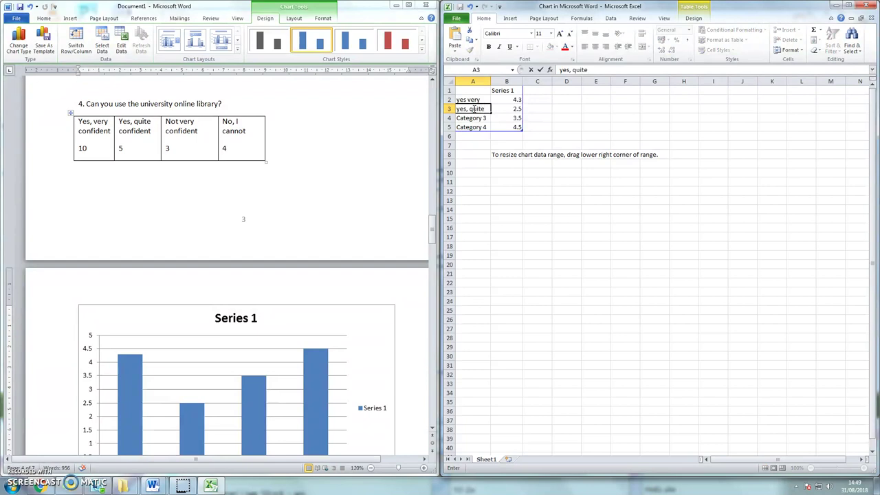
click(474, 119)
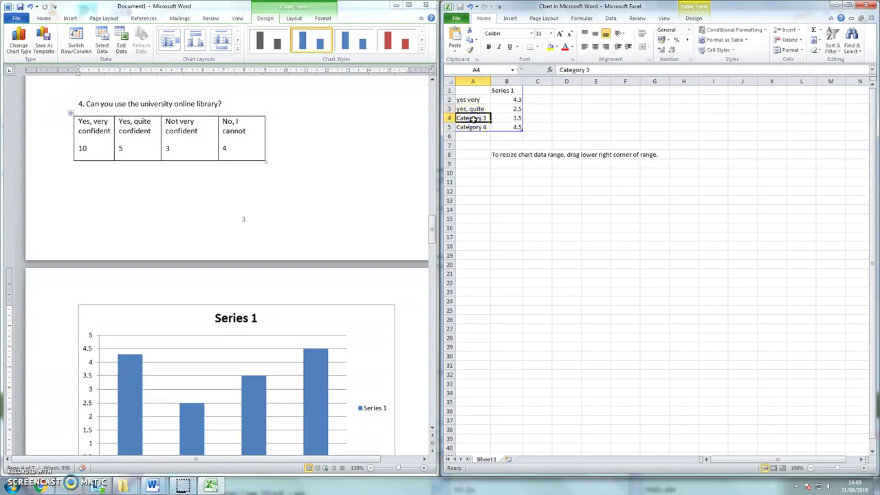
text(not very)
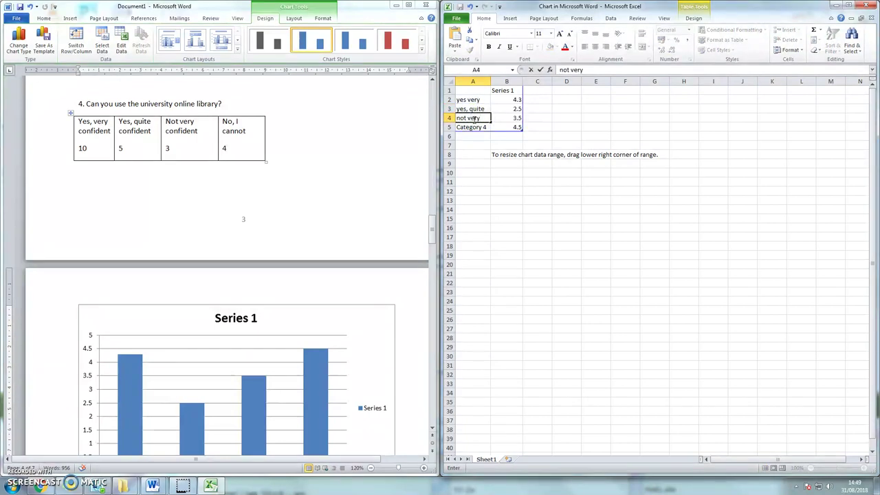
click(475, 128)
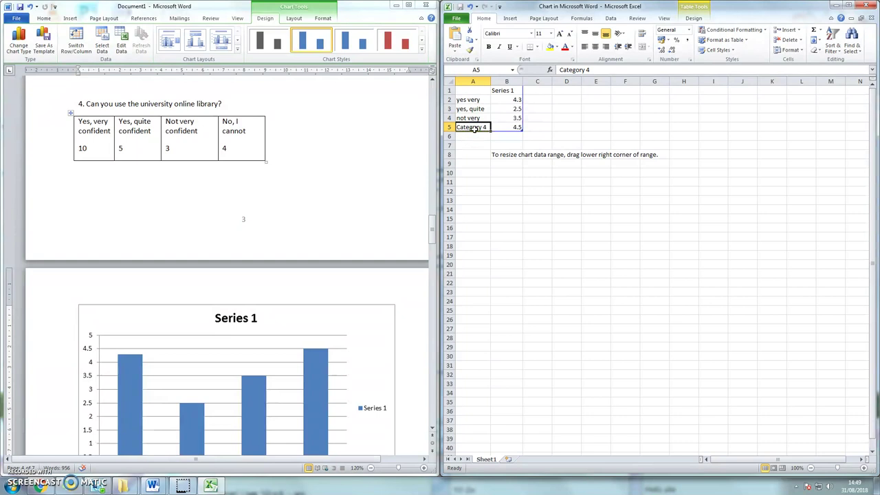
text(I cannot)
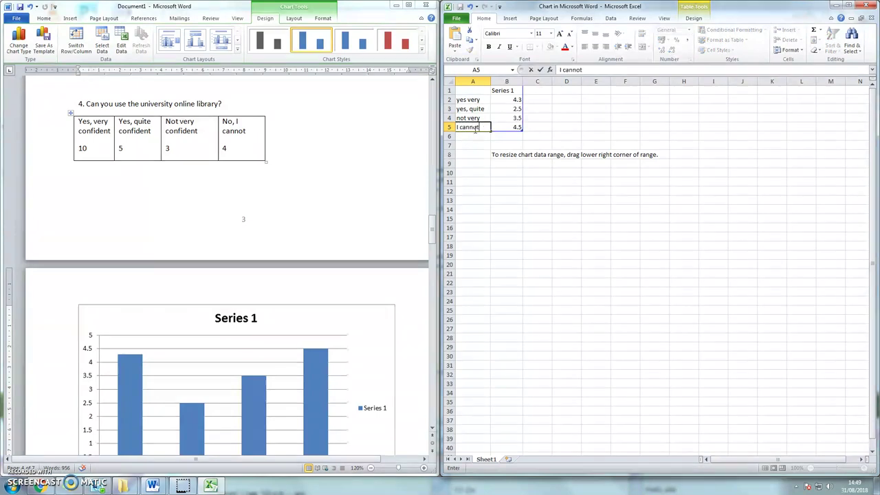
- Enter the counts 10, 5, 3 and 4 for the four answers
click(516, 100)
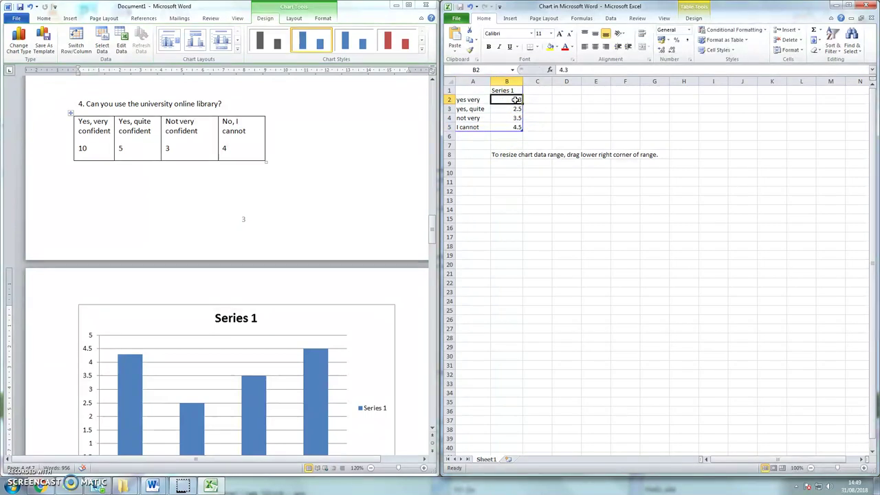
text(10)
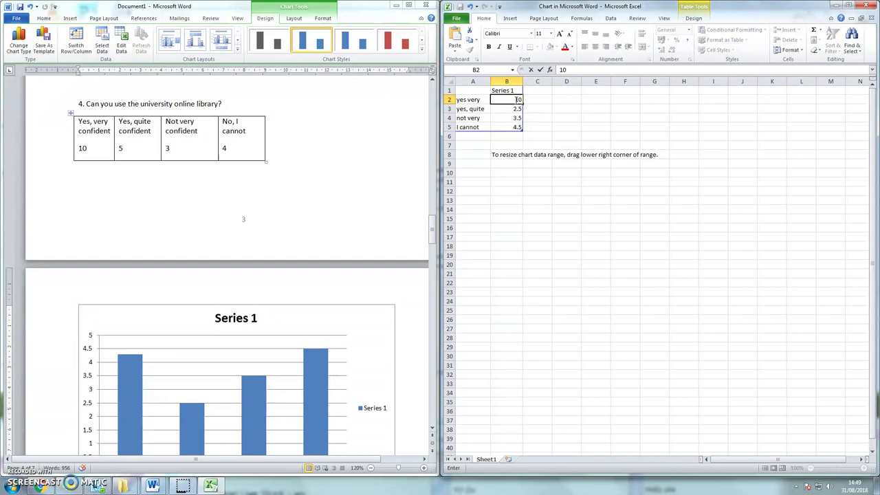
key(Return)
text(5)
key(Return)
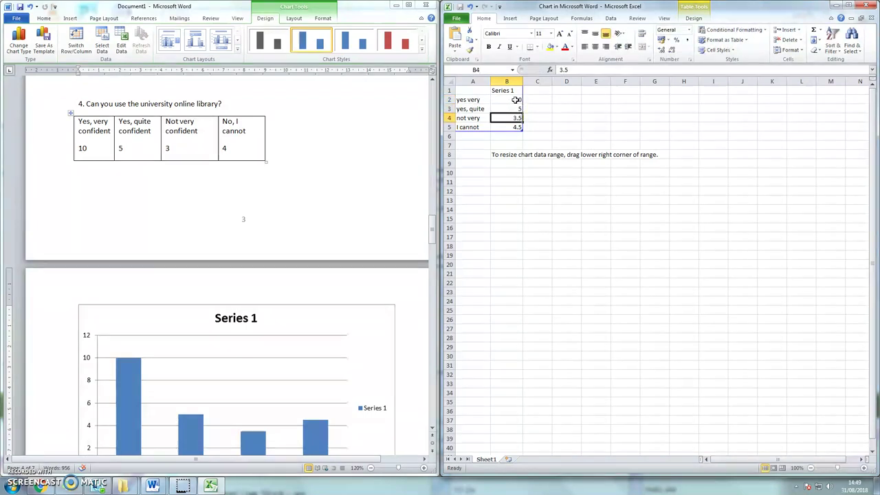
text(3)
key(Return)
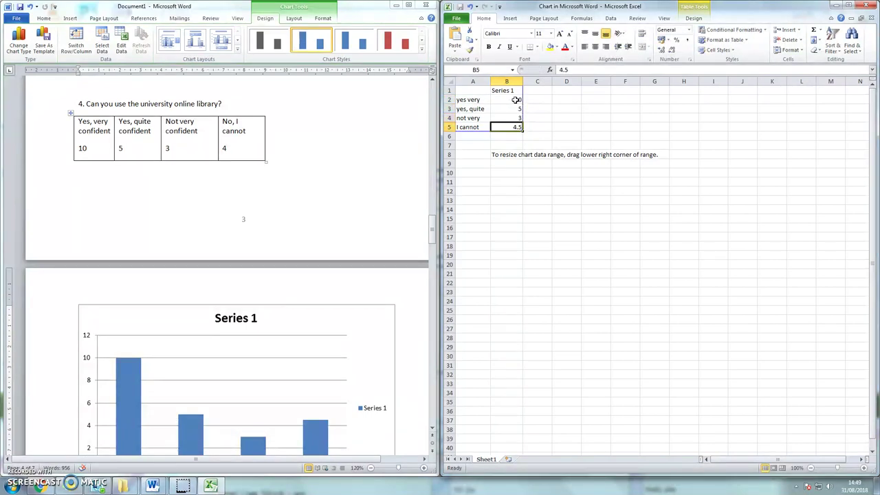
text(4)
- Name the series 'Can you use the library?' in B1 and check the updated chart
click(510, 92)
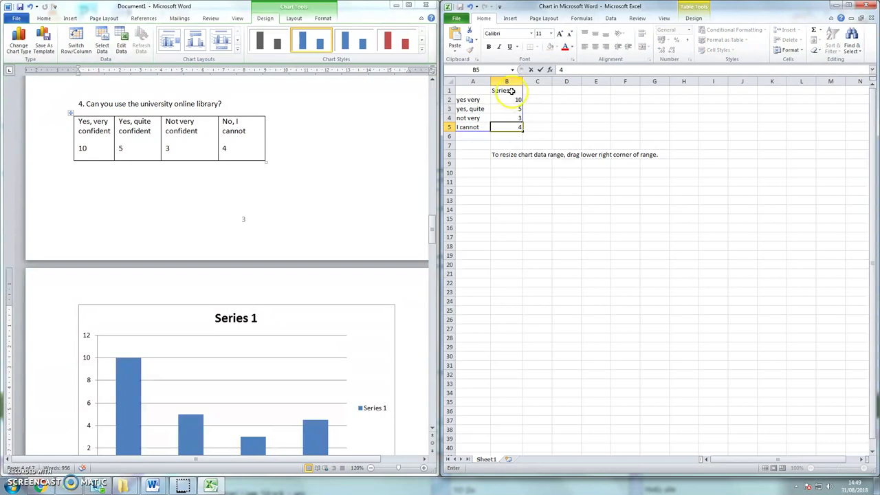
click(507, 90)
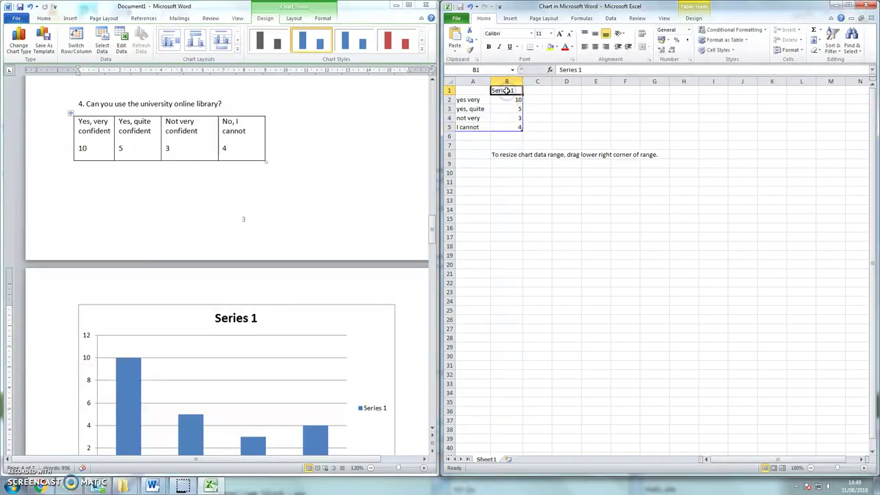
text(Can you use)
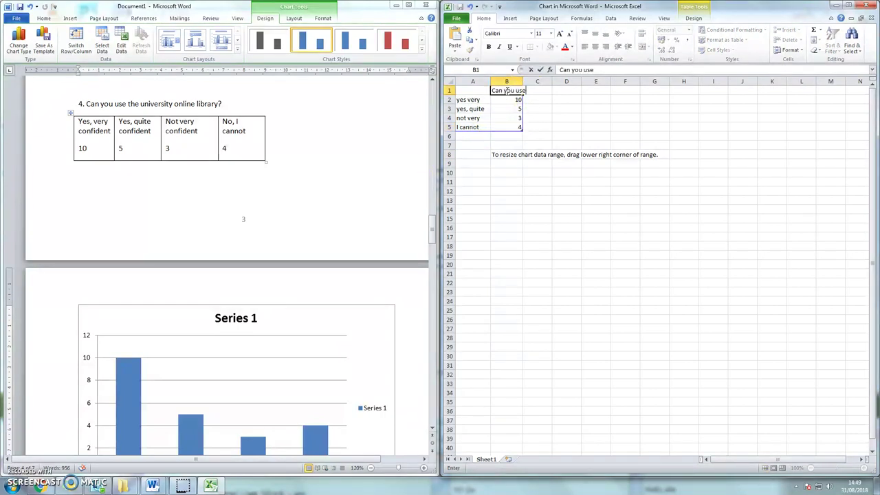
text( the library?)
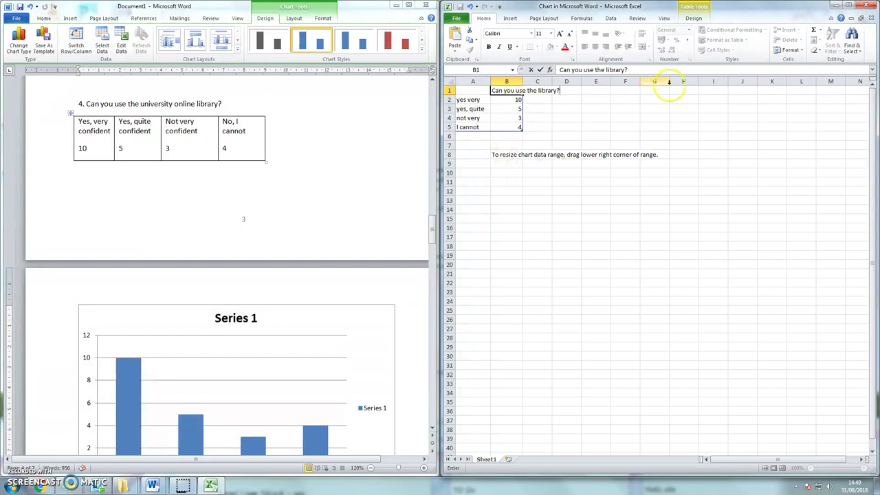
click(595, 246)
scroll(495, 268, down, 6)
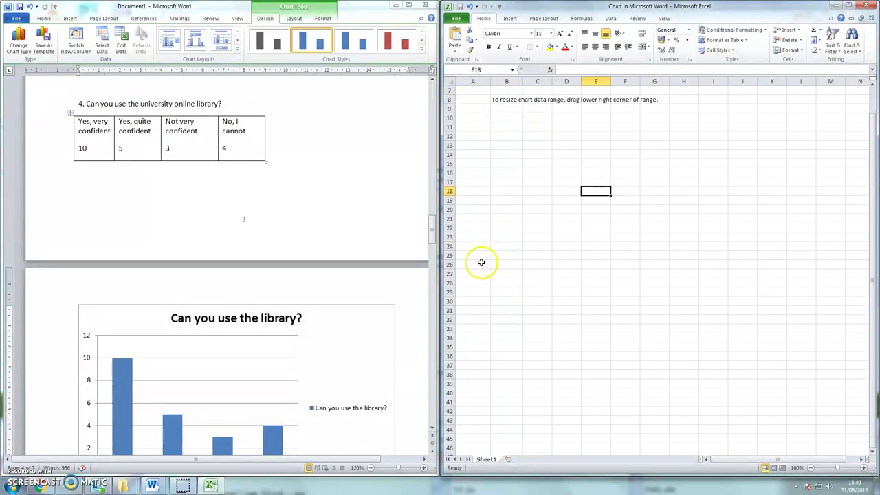
scroll(395, 265, up, 6)
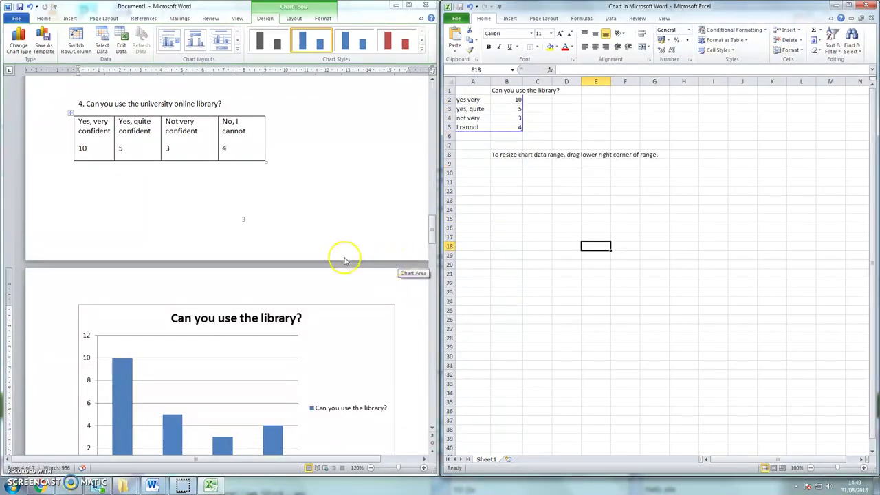
click(335, 289)
scroll(333, 289, down, 3)
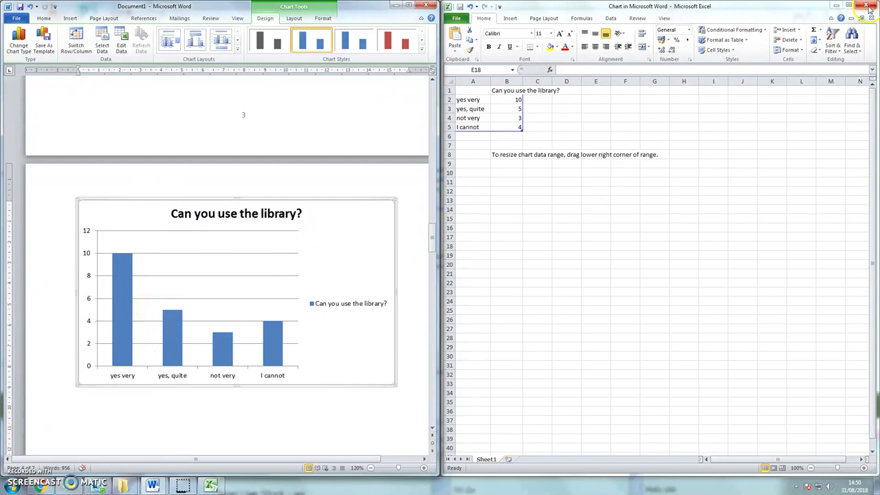
click(866, 6)
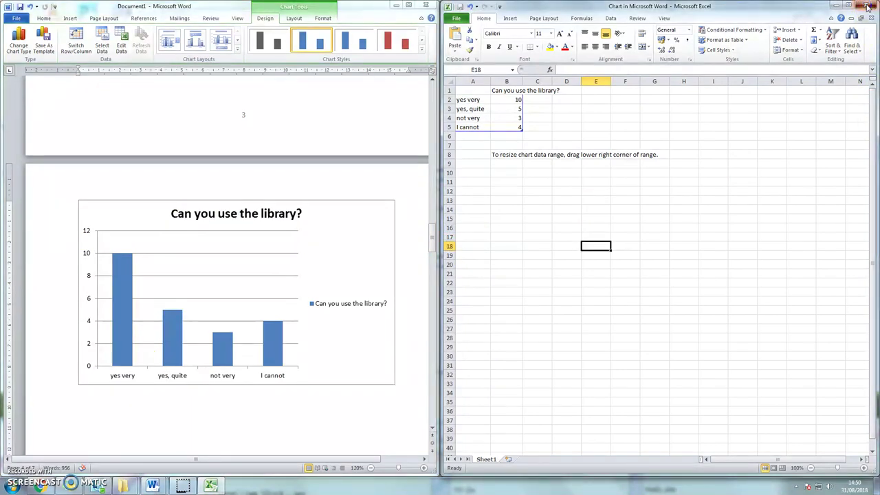
- Close the chart data sheet and return to the library chart in the document
click(868, 6)
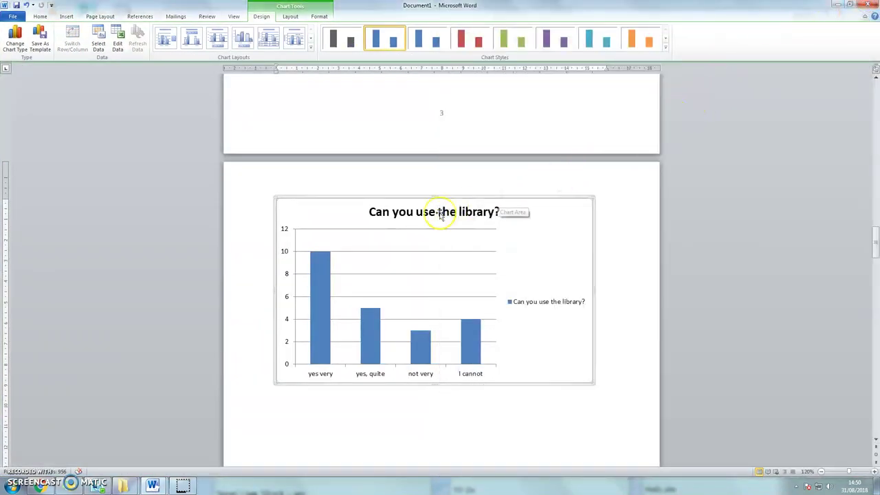
scroll(414, 257, up, 3)
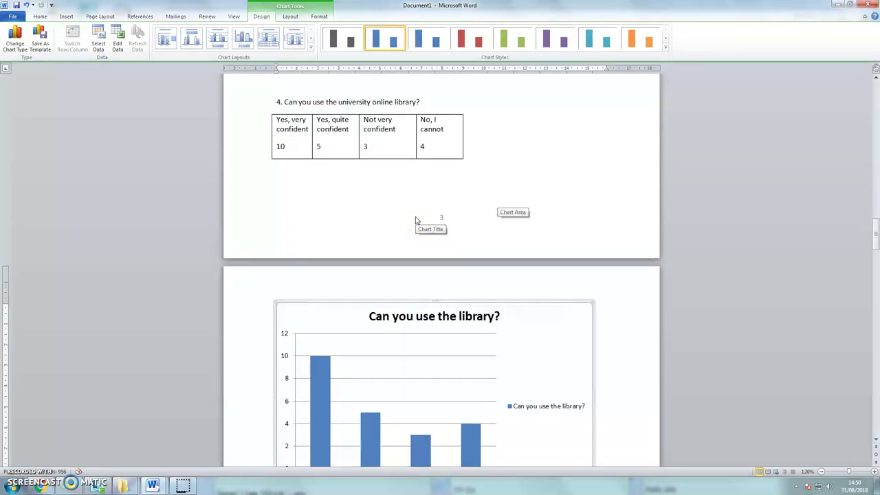
scroll(416, 220, up, 10)
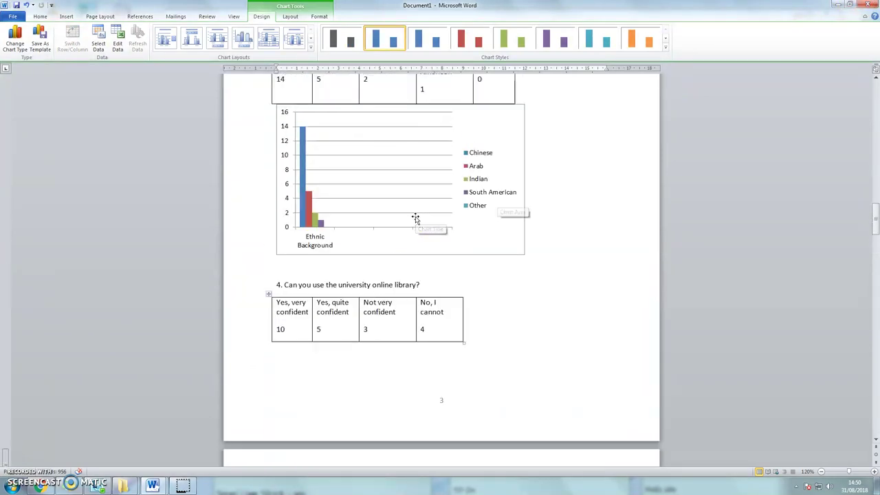
scroll(415, 220, down, 11)
scroll(415, 220, down, 5)
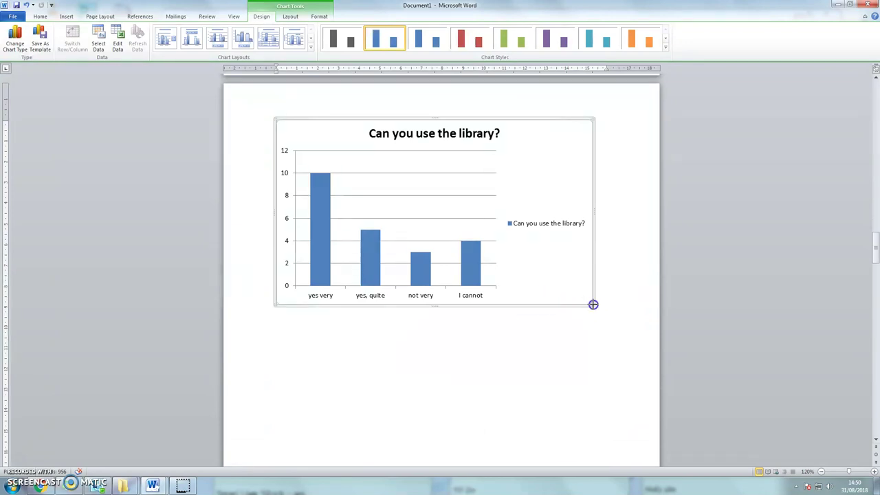
- Shrink the library chart by dragging its bottom-right corner up and left
drag(594, 304, 535, 277)
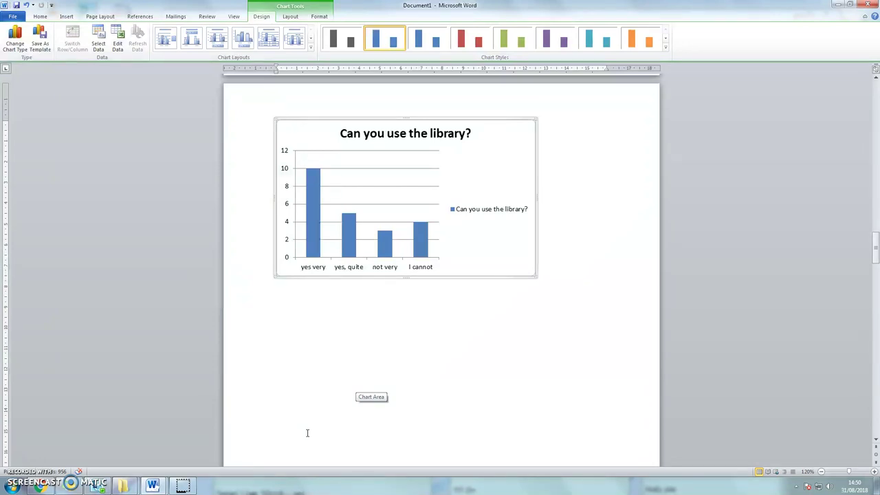
scroll(307, 433, up, 1)
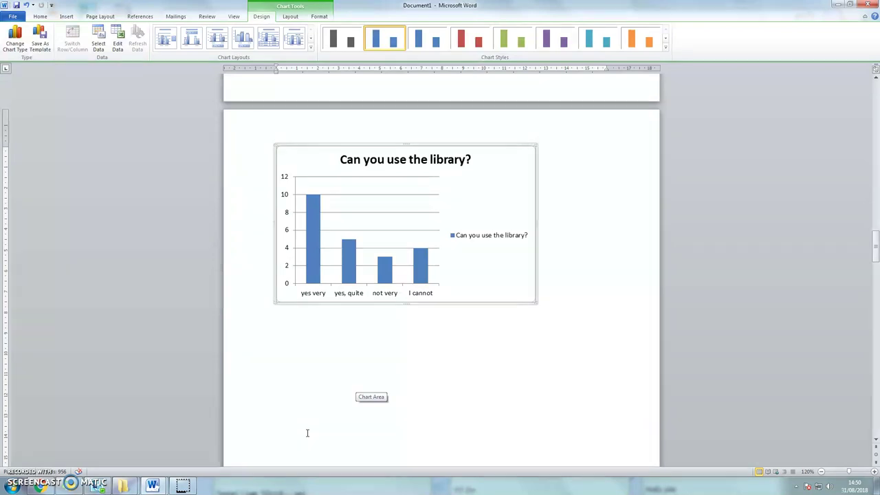
scroll(307, 433, up, 2)
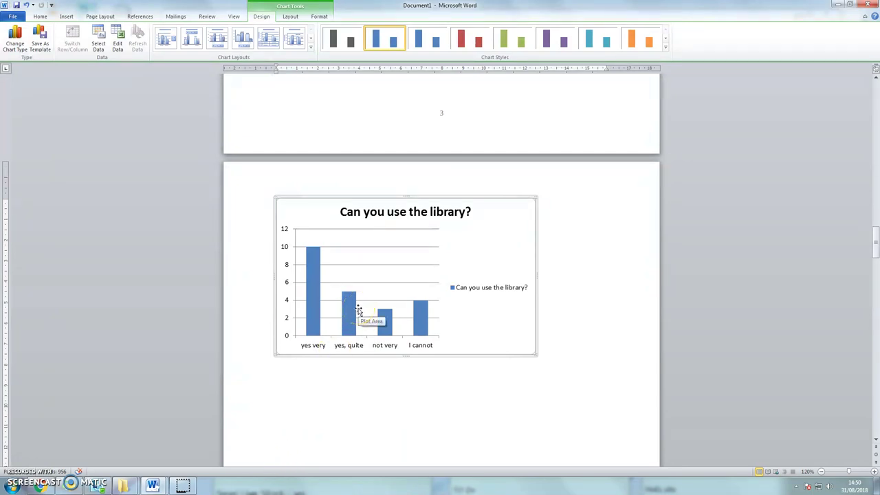
- Change the 'Can you use the library?' chart type to Stacked Column
right_click(381, 272)
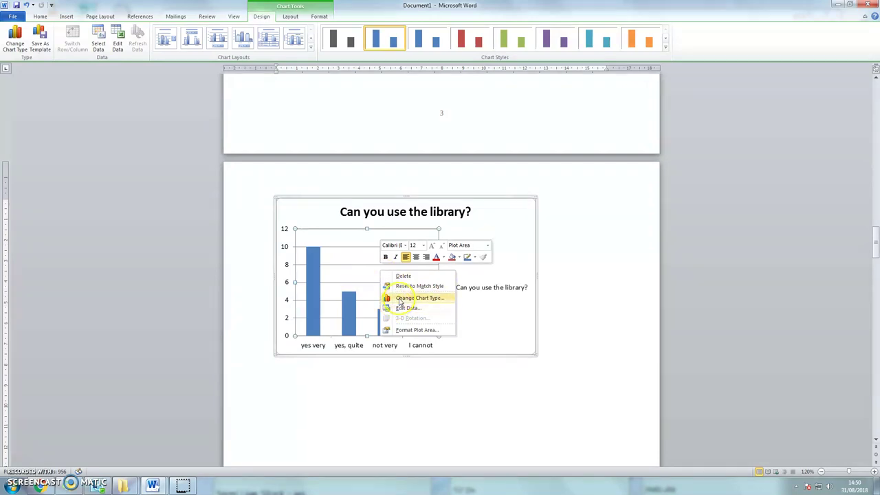
click(399, 300)
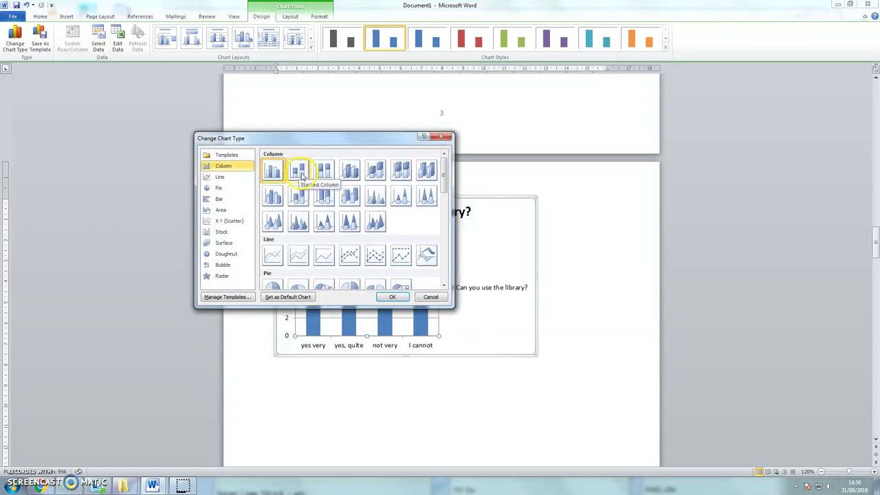
click(300, 174)
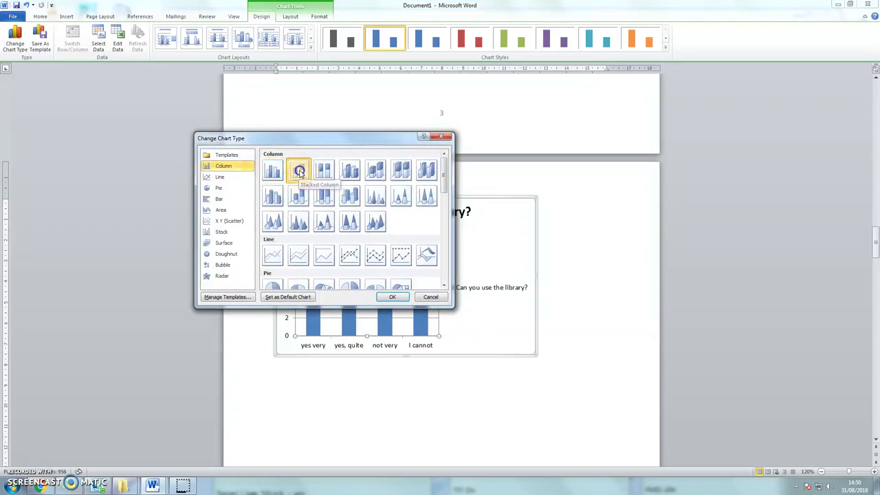
click(392, 296)
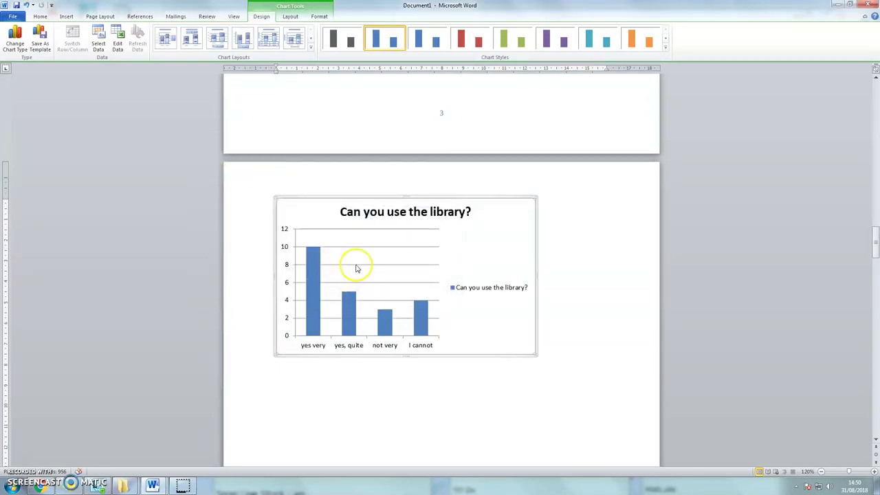
- Open the library chart data, rename series B1 to males and add females in C1
right_click(449, 258)
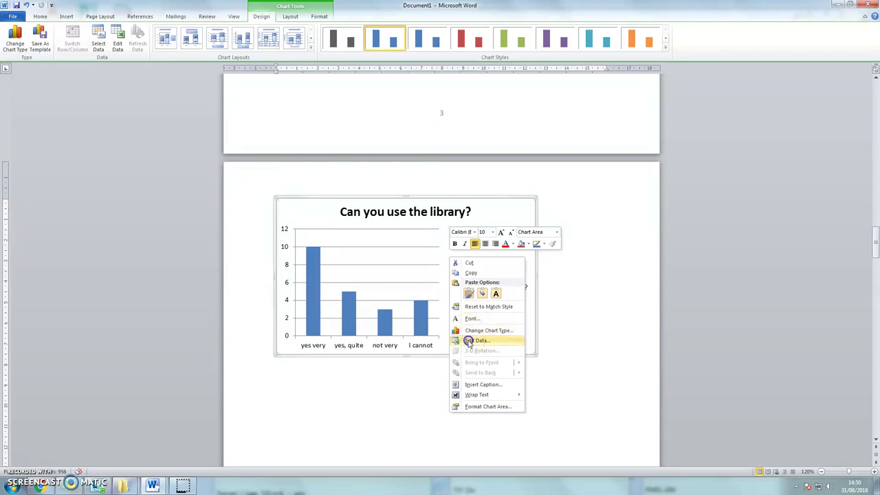
click(474, 340)
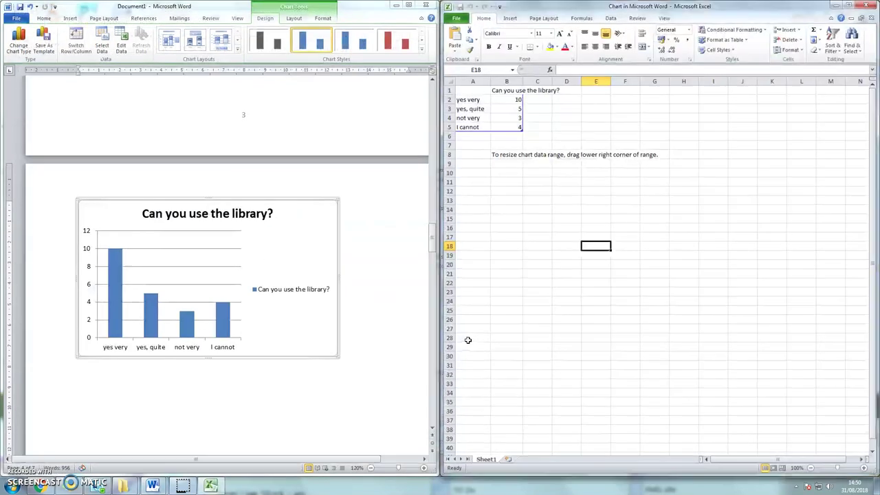
click(504, 90)
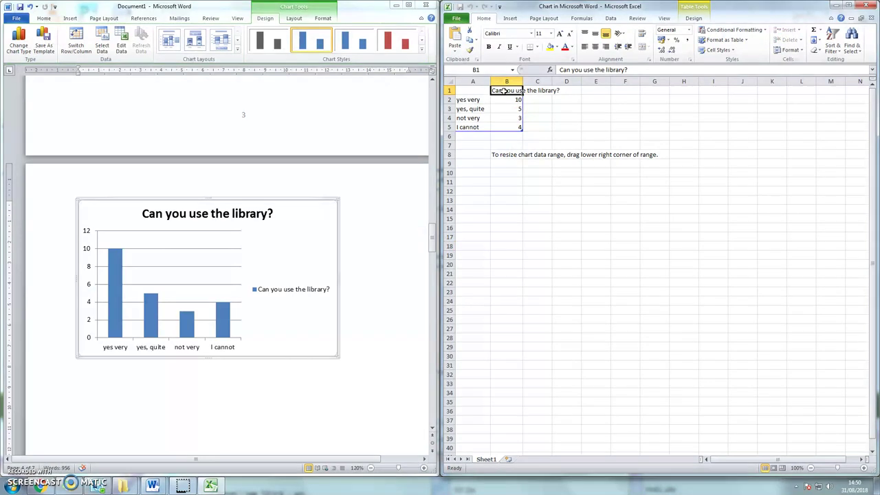
text(males)
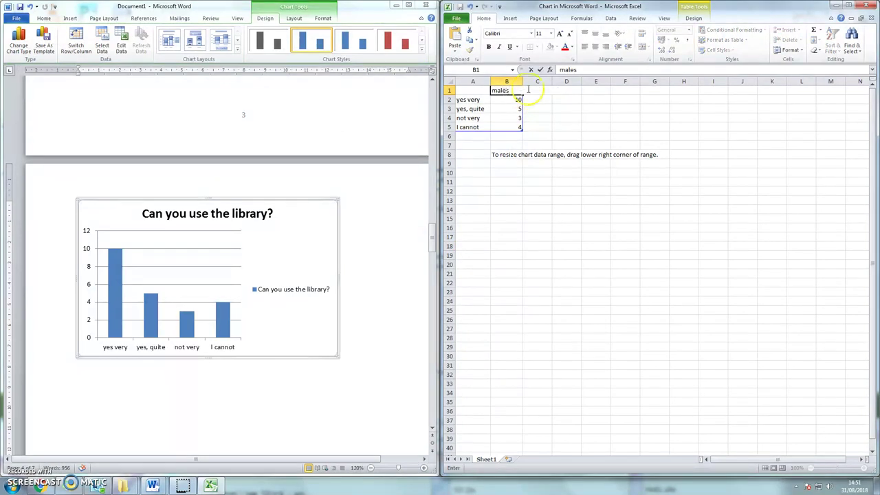
key(Return)
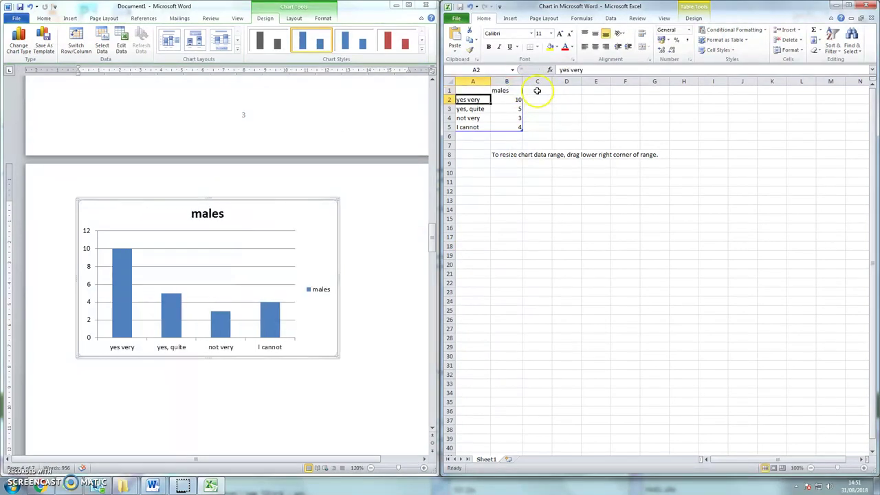
click(537, 90)
text(fema)
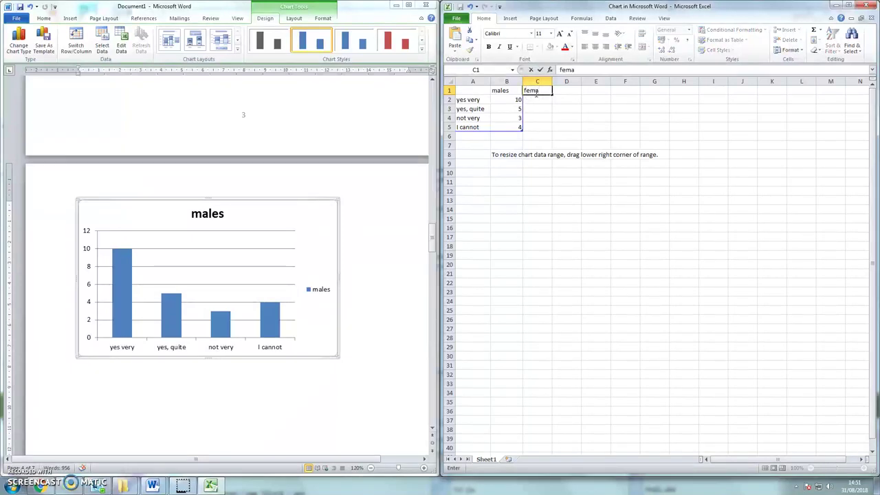
text(les)
click(512, 99)
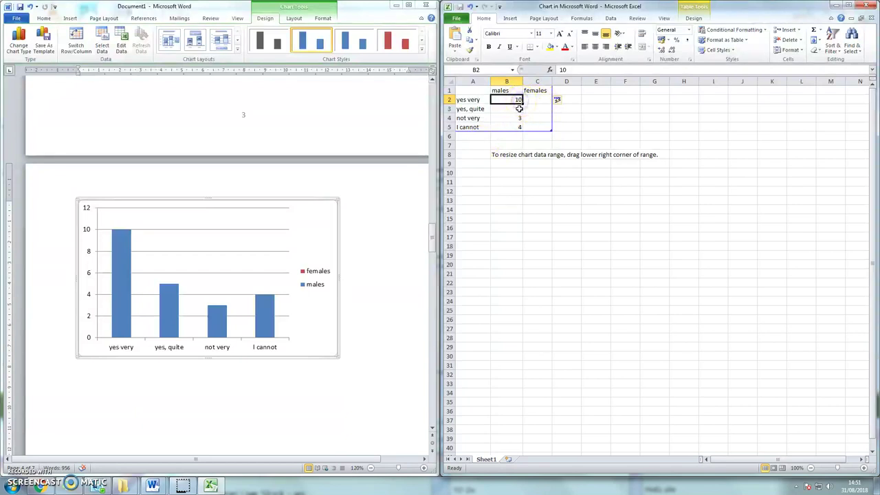
- Enter males 4, 1, 3, 3 and females 6, 4, 0, 1 for the four answers
text(4)
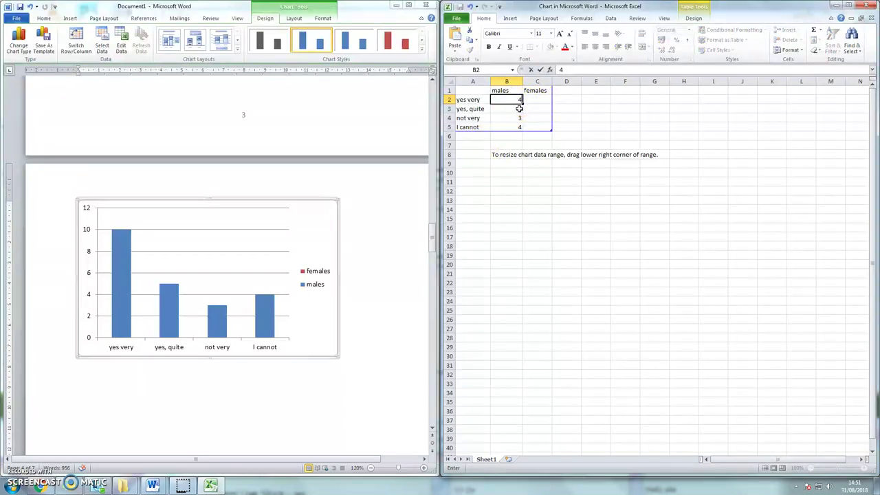
click(536, 99)
text(6)
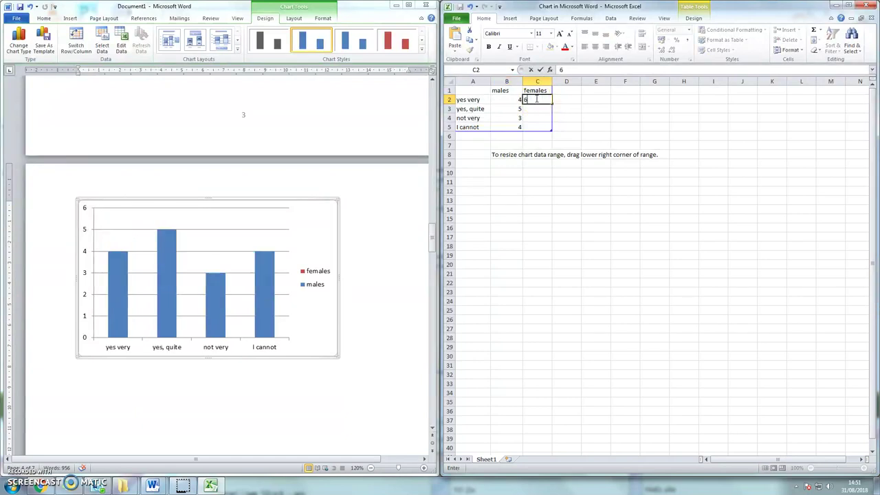
click(518, 108)
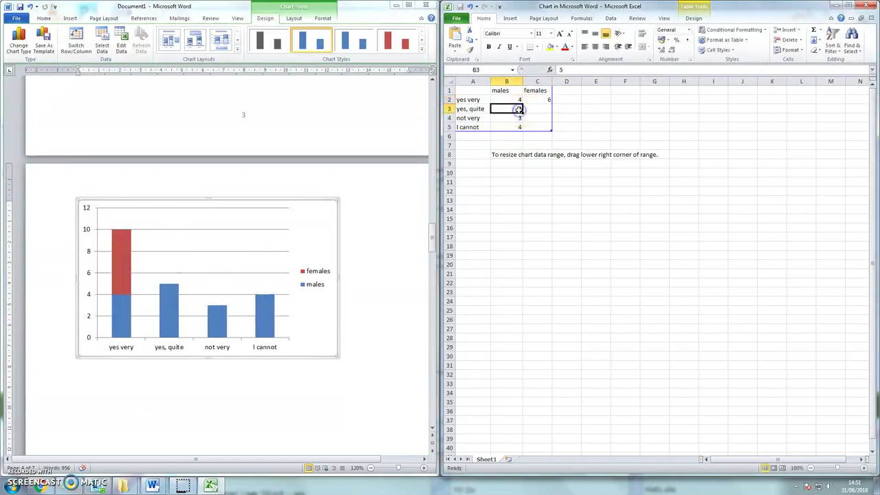
text(1)
click(542, 110)
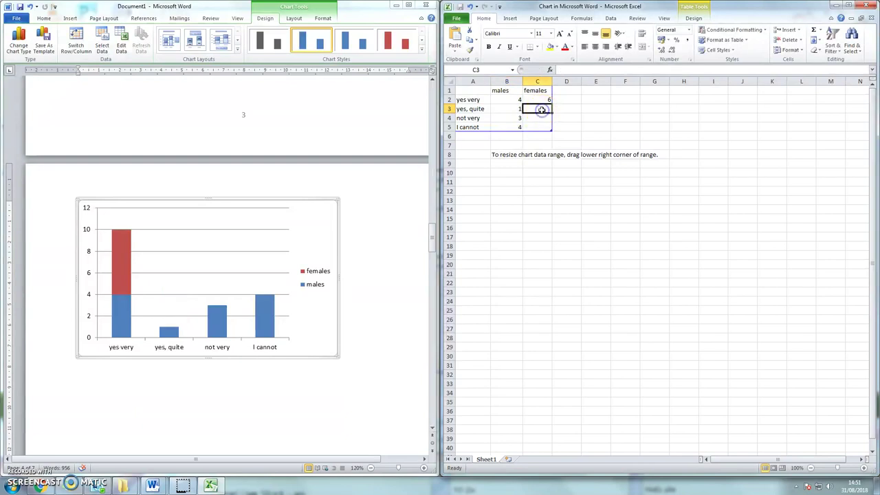
text(4)
click(516, 119)
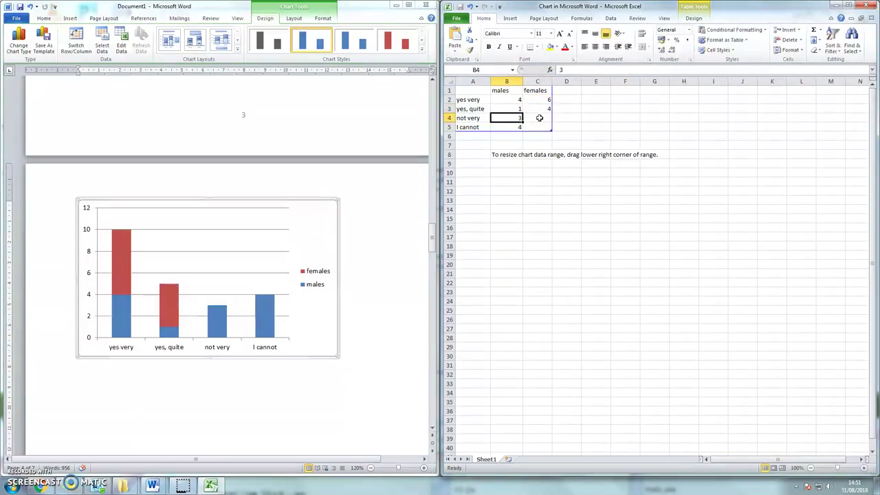
click(540, 118)
text(0)
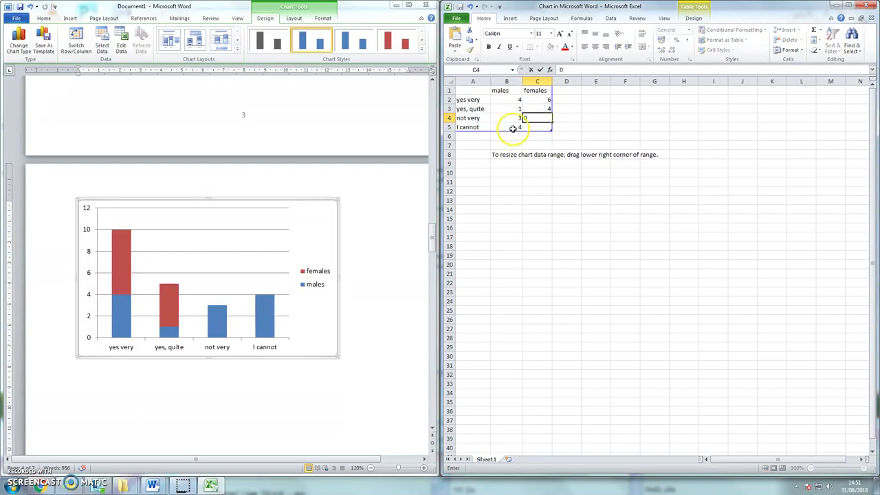
click(516, 128)
text(3)
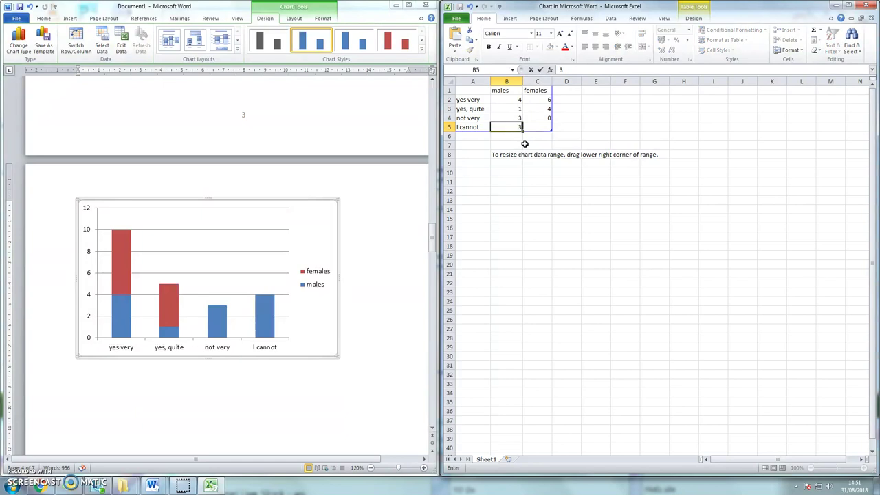
click(546, 126)
text(1)
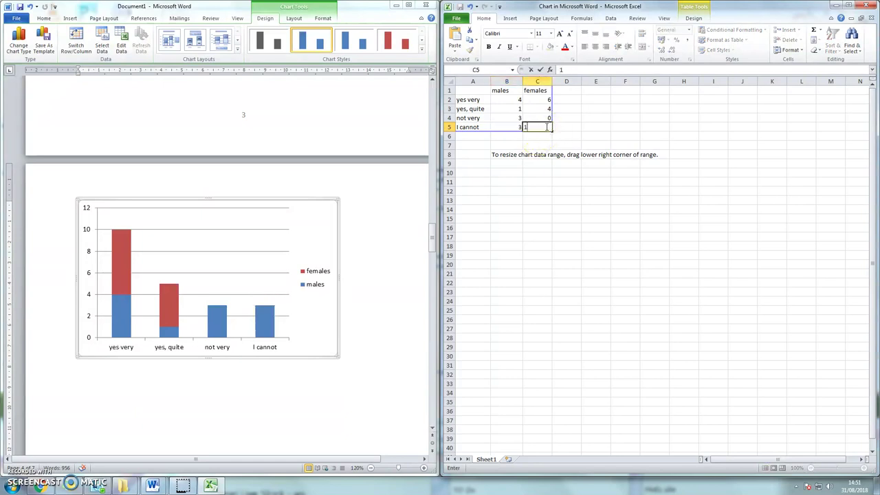
click(534, 136)
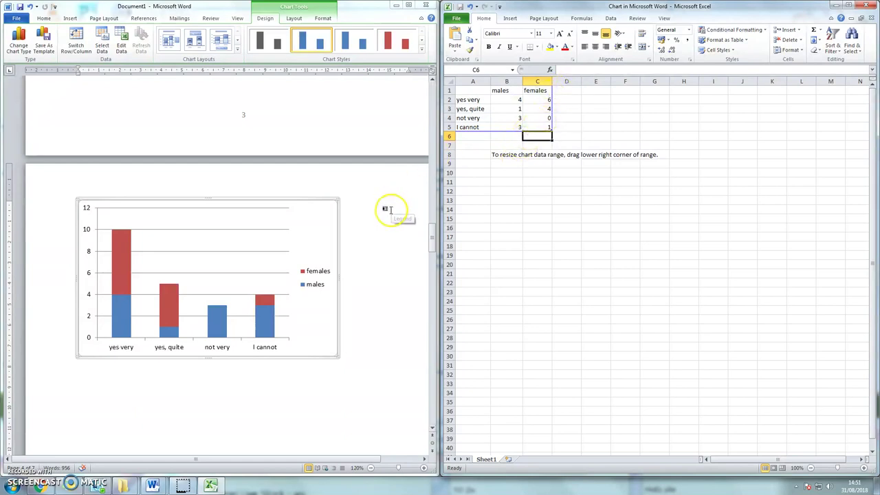
click(865, 6)
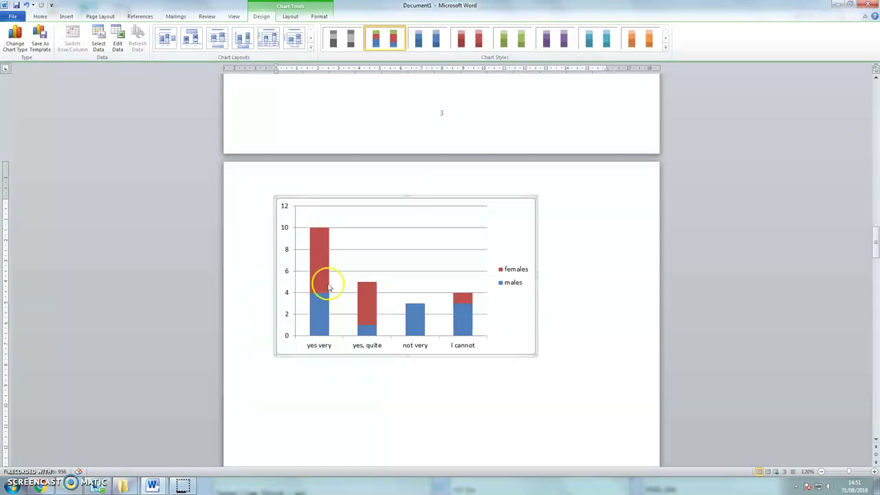
click(324, 315)
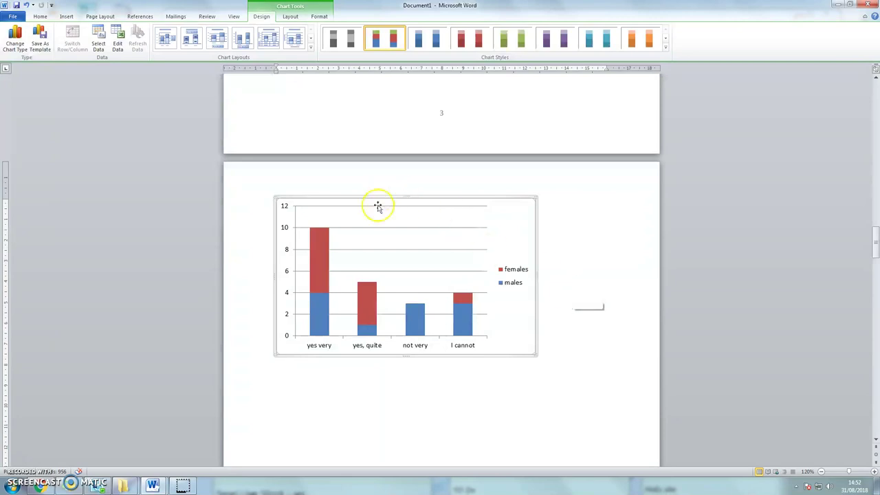
click(333, 273)
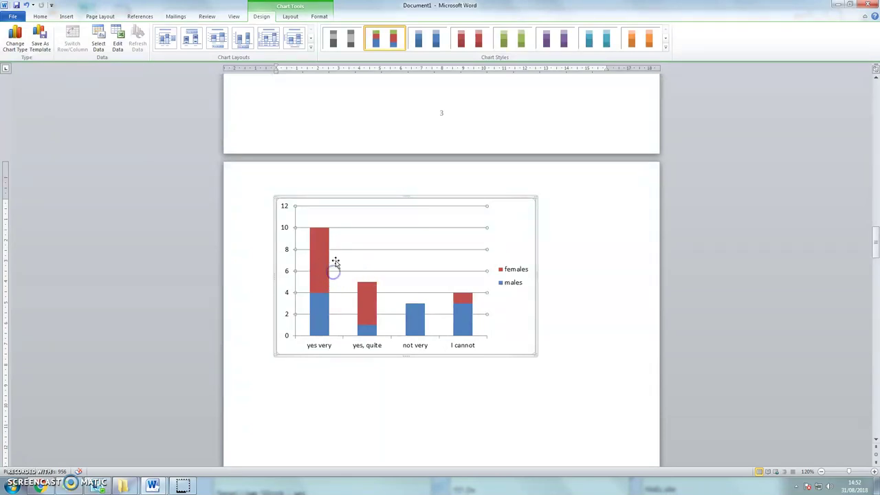
right_click(335, 262)
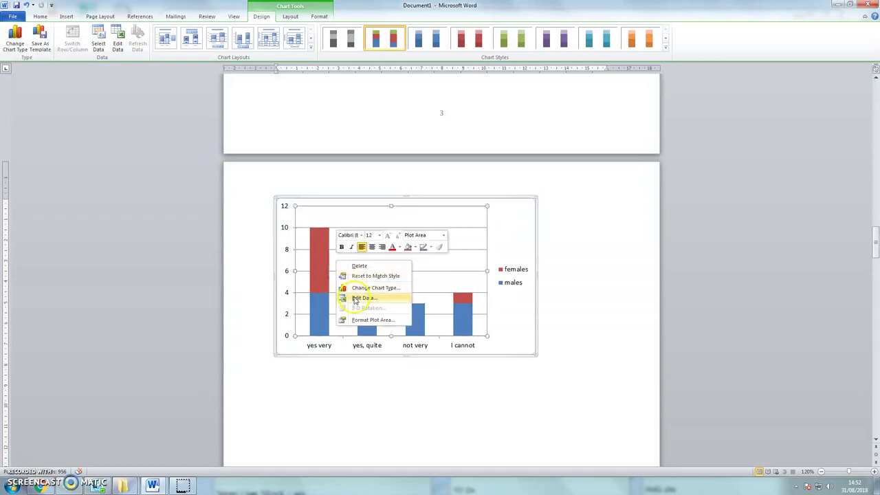
click(358, 288)
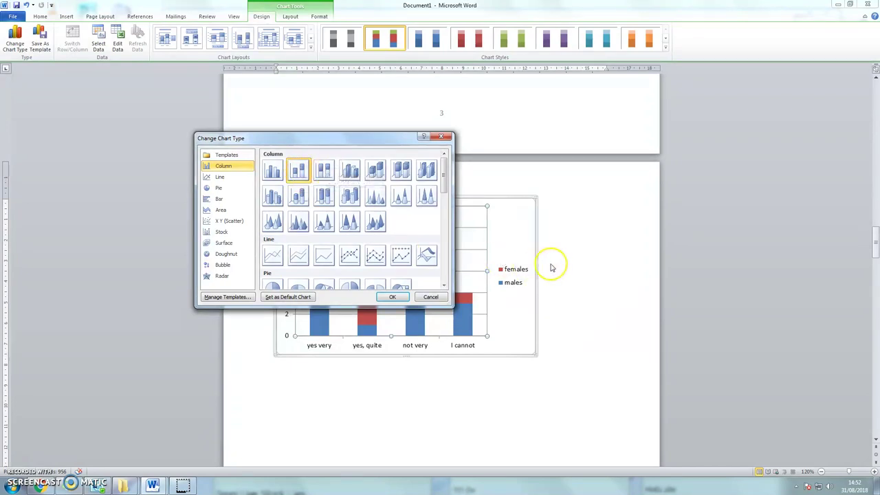
click(427, 297)
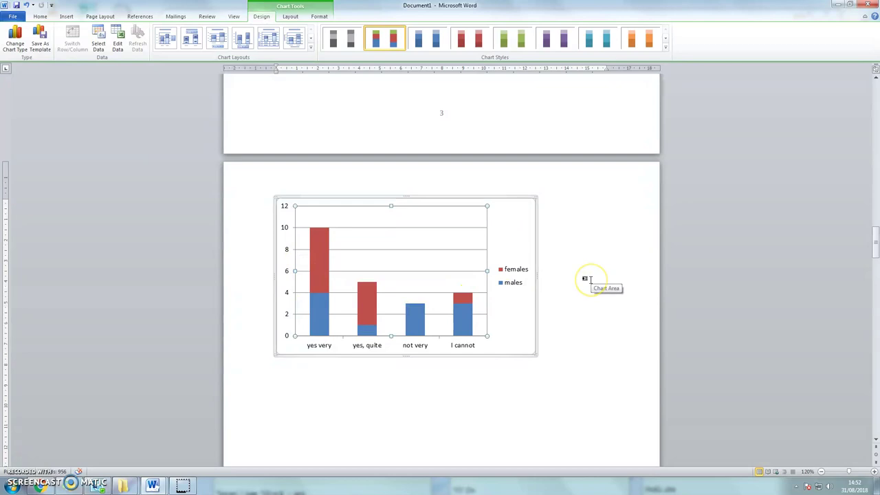
scroll(589, 279, up, 18)
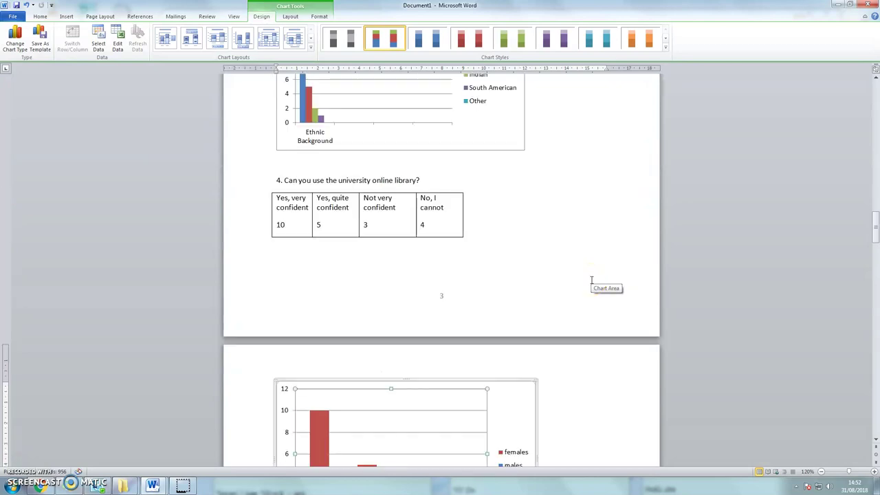
scroll(589, 279, down, 16)
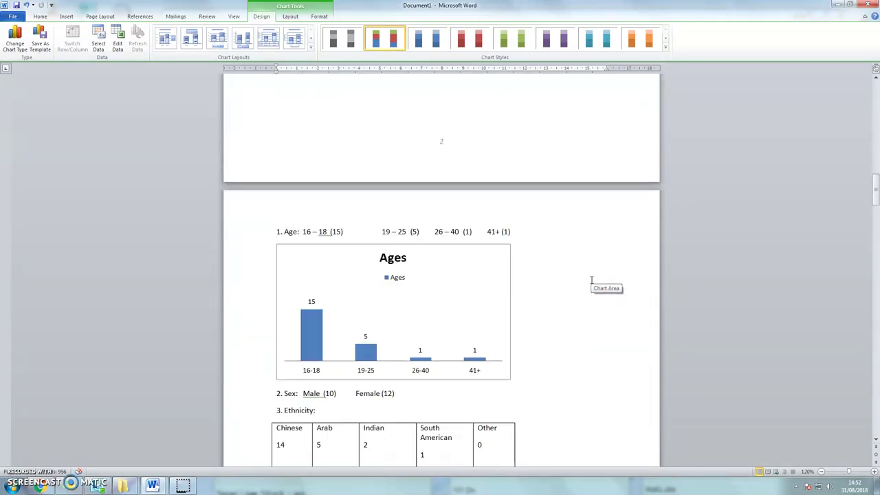
scroll(589, 279, down, 14)
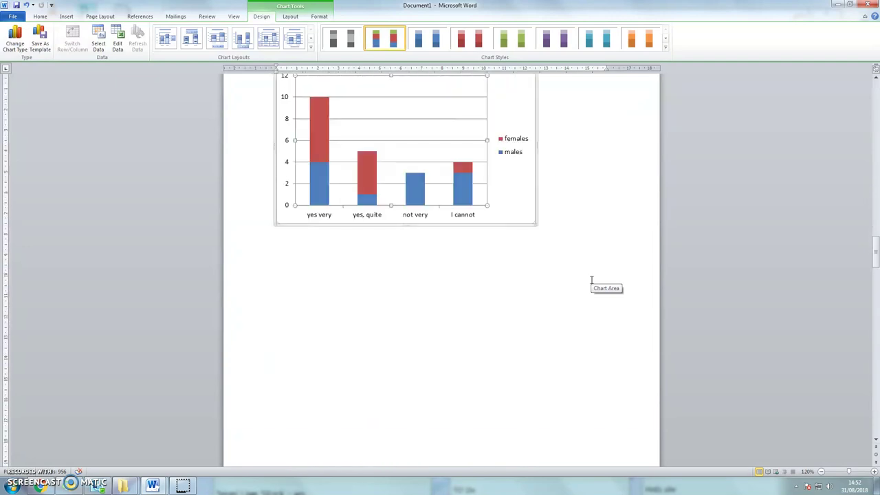